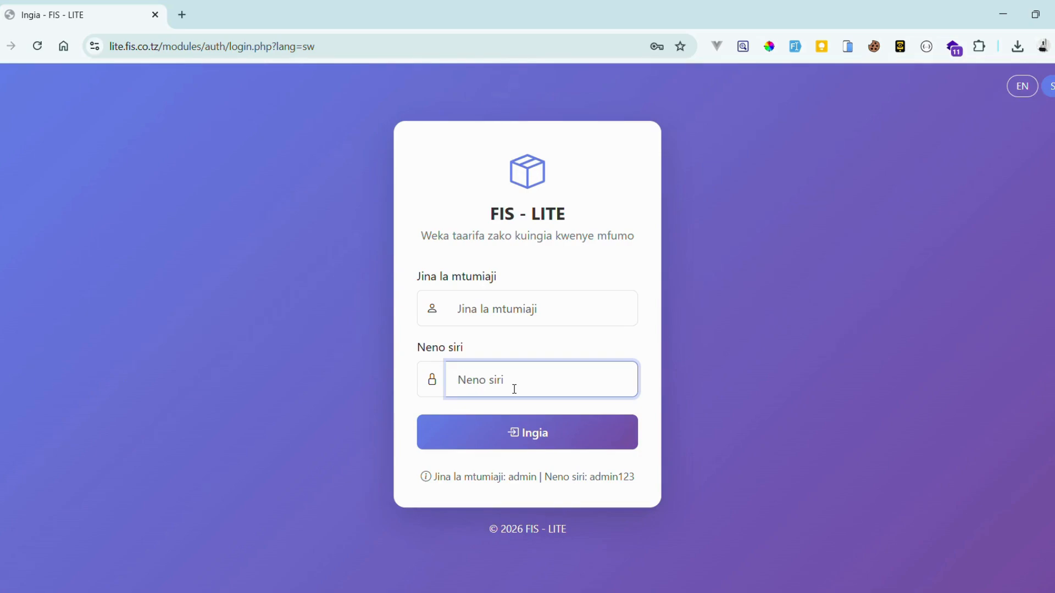
Sign in to FIS - LITE as admin with the account password
left_click(516, 316)
type("admin")
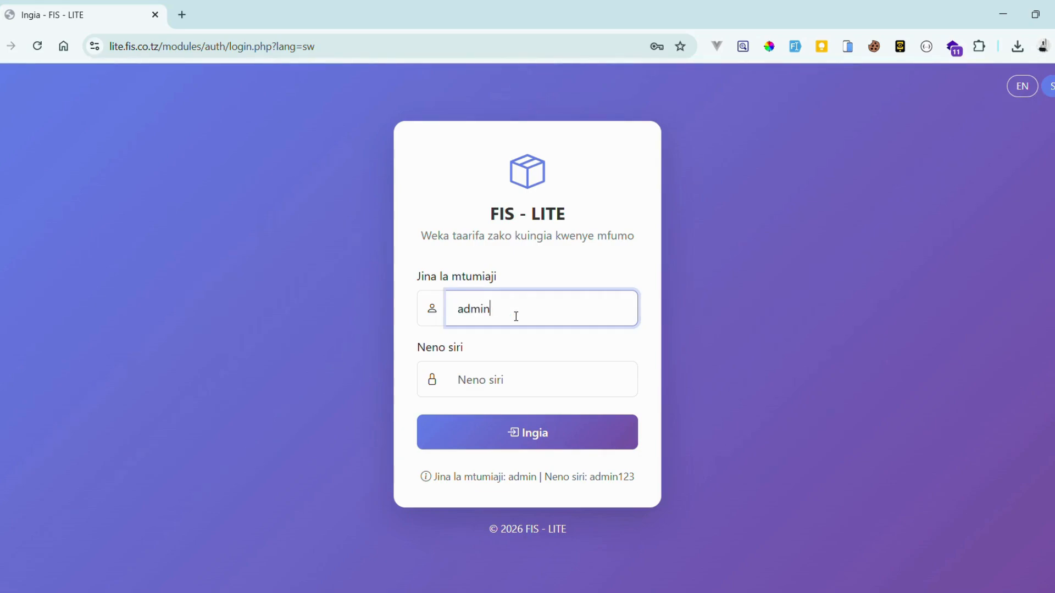
key("Tab")
type("admin123")
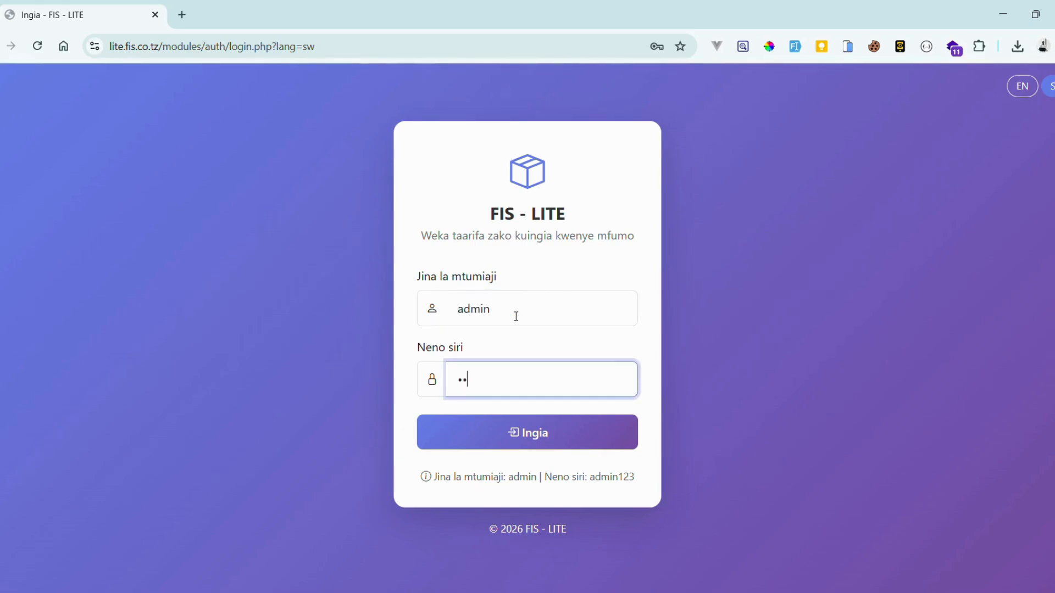
key("Return")
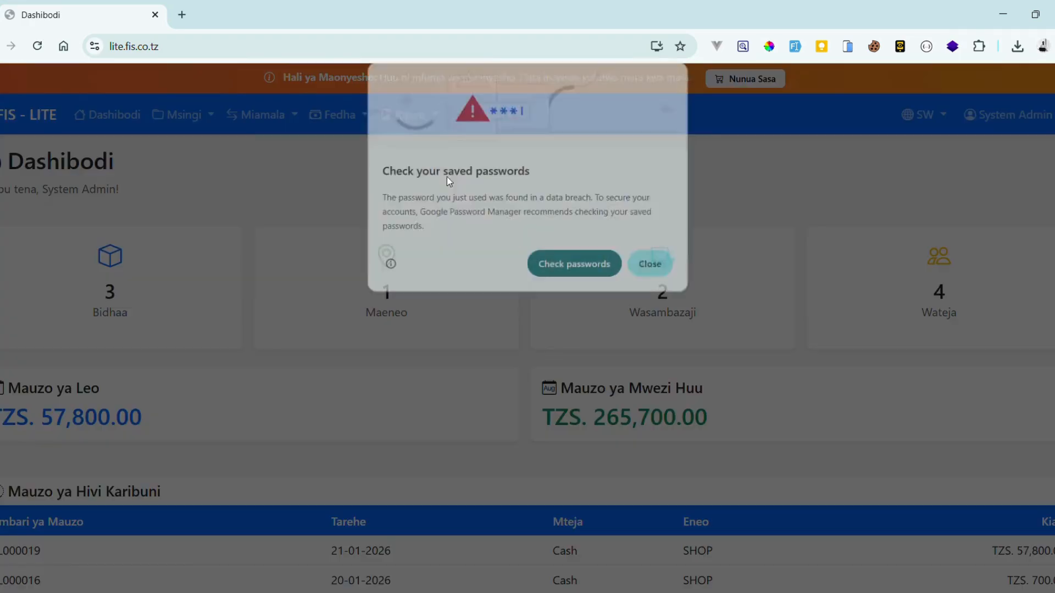
Dismiss the browser password warning and open the Marekebisho ya Hisa list from Ripoti
left_click(645, 268)
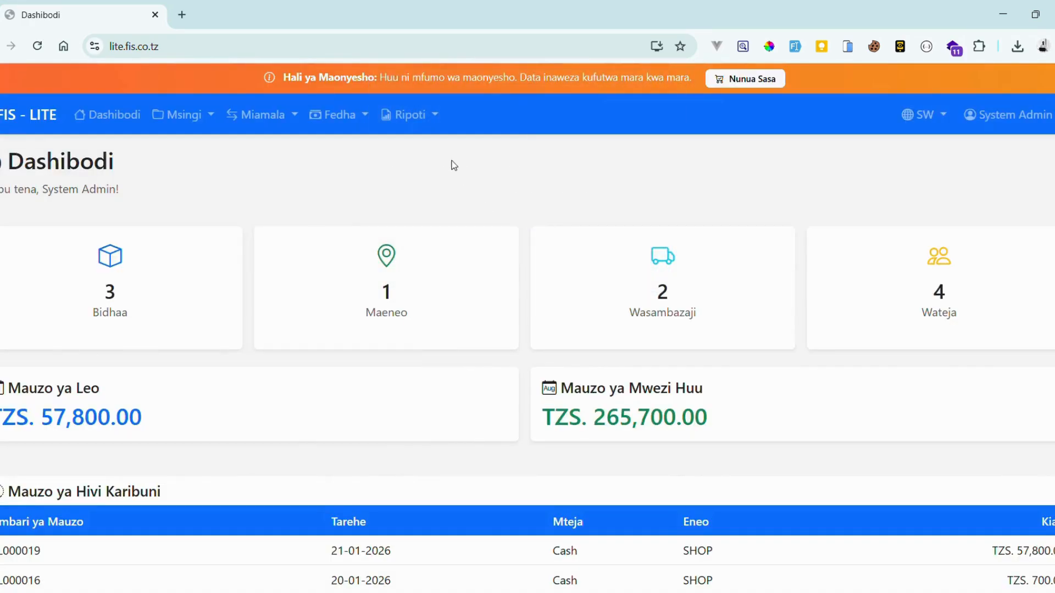
left_click(425, 118)
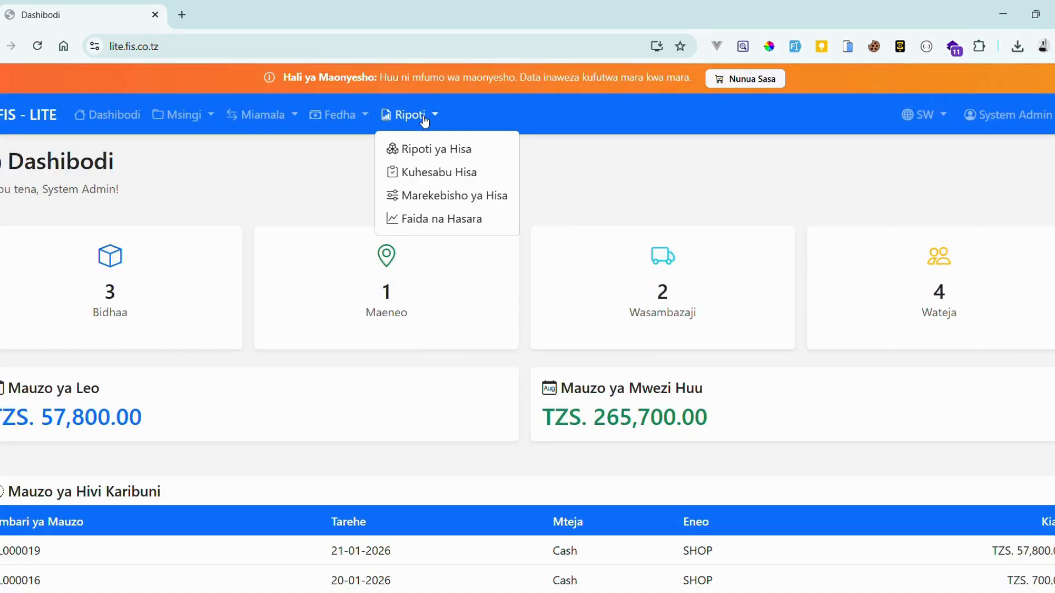
left_click(476, 197)
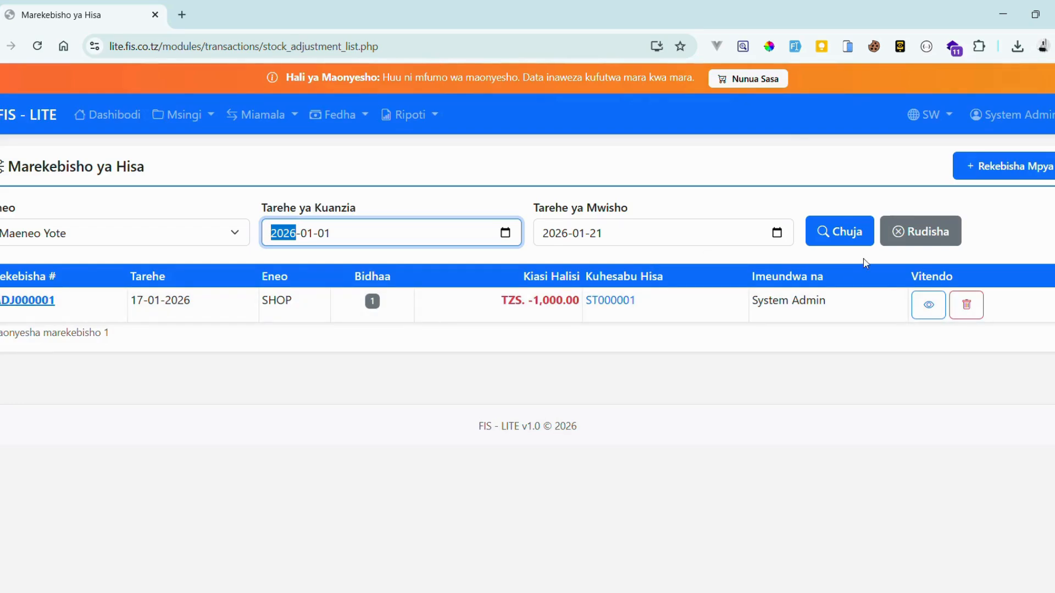
Start a new stock adjustment (Rekebisha Mpya) with location Eneo set to SHOP
left_click(1000, 175)
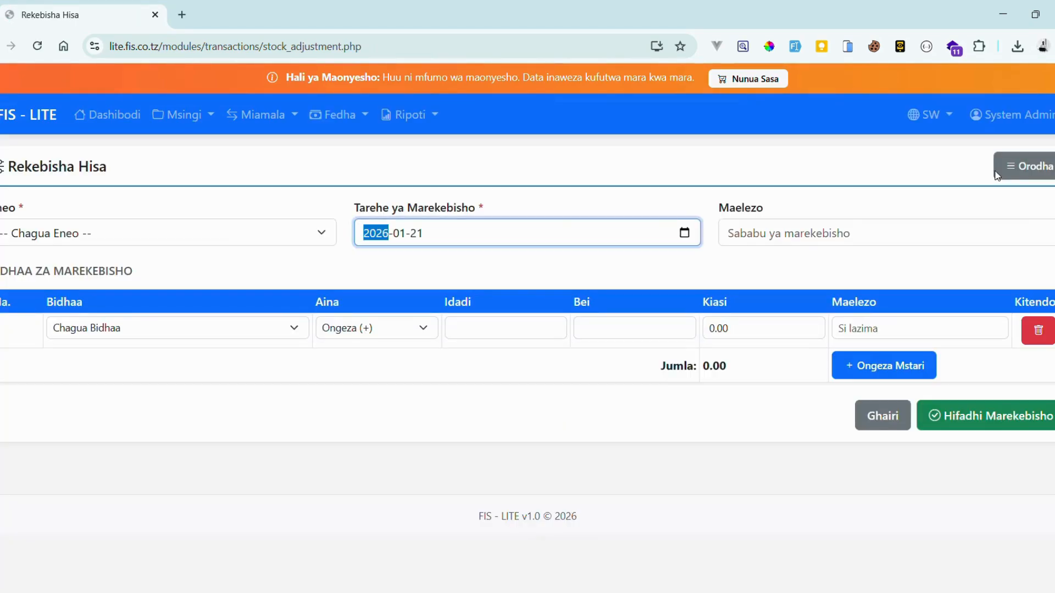
left_click(269, 227)
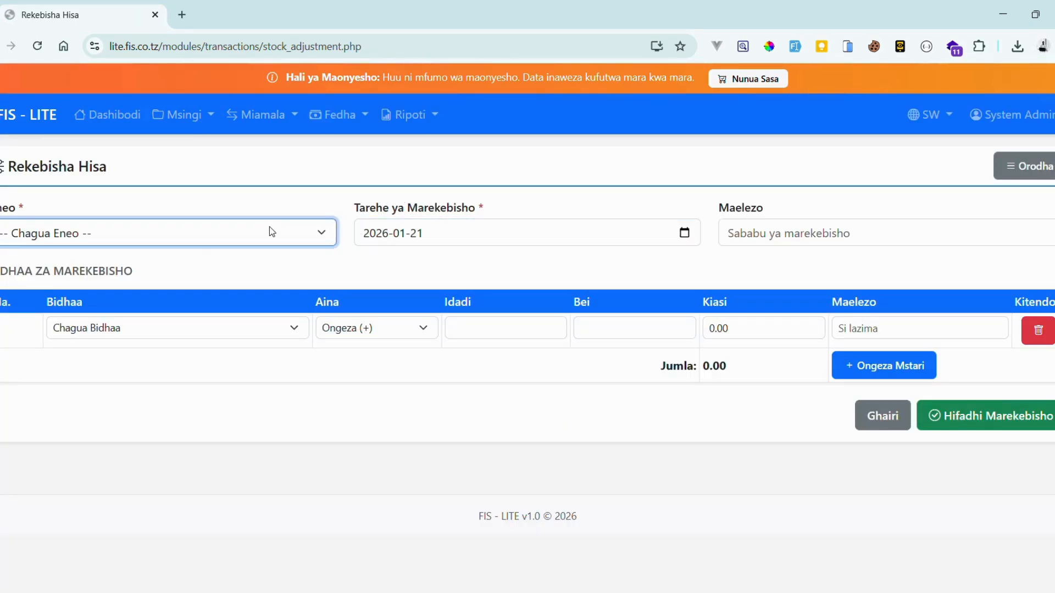
left_click(60, 275)
Enter 'bidhaa kuharibika' as the adjustment's Maelezo description
left_click(762, 242)
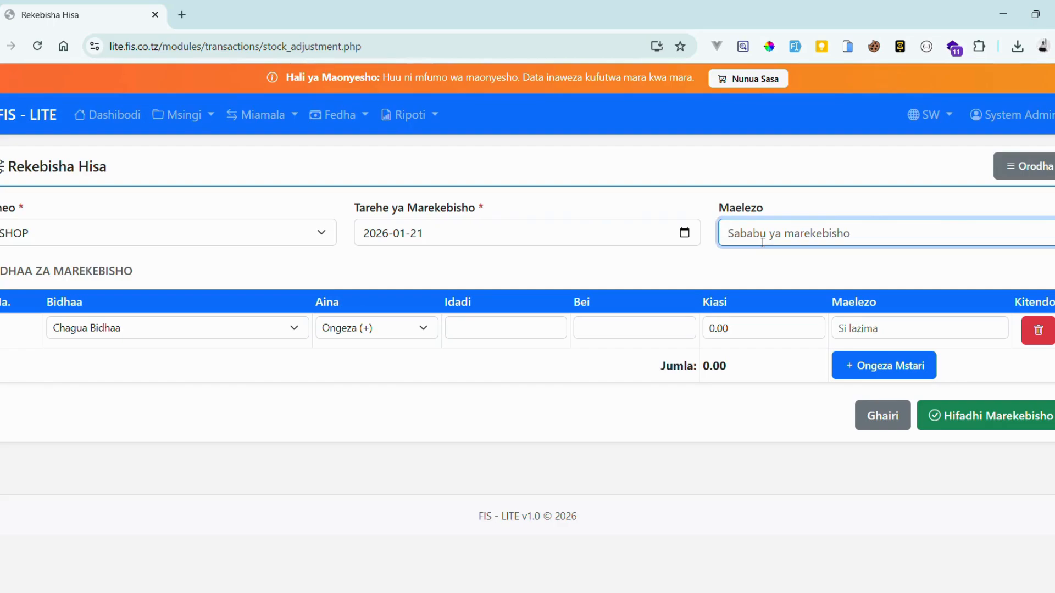
type("bidhaa ku")
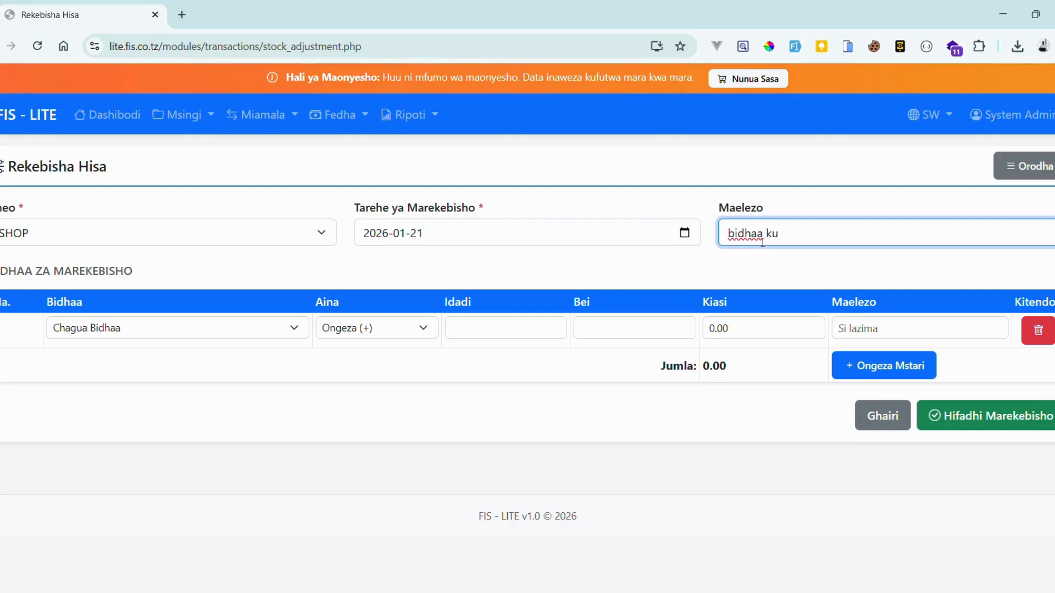
type("haribika")
left_click(769, 264)
Set the first line to Kalamu (Packet), Punguza (-), quantity 5
left_click(174, 327)
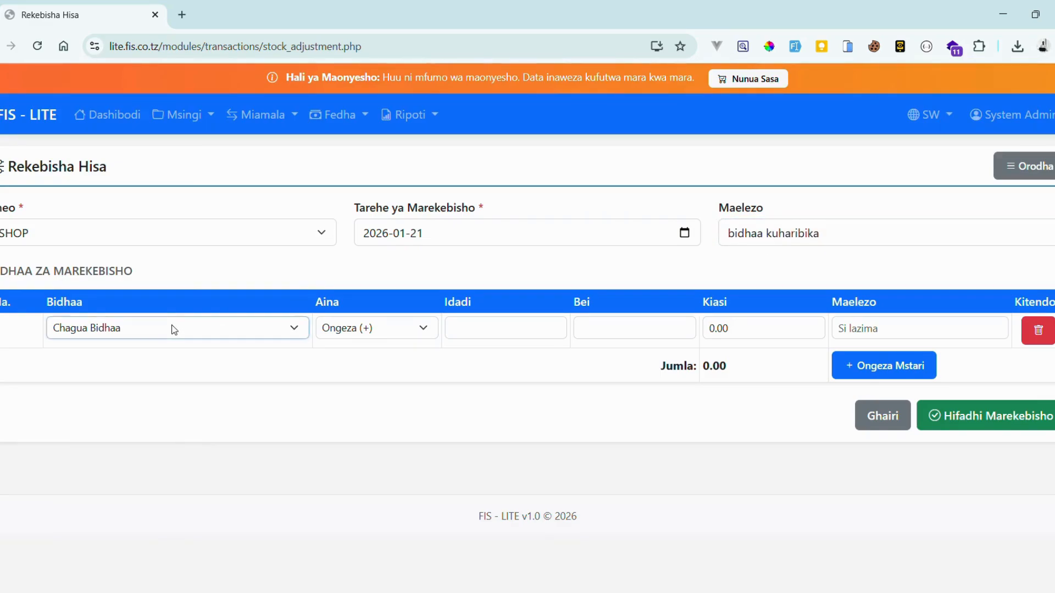
left_click(90, 407)
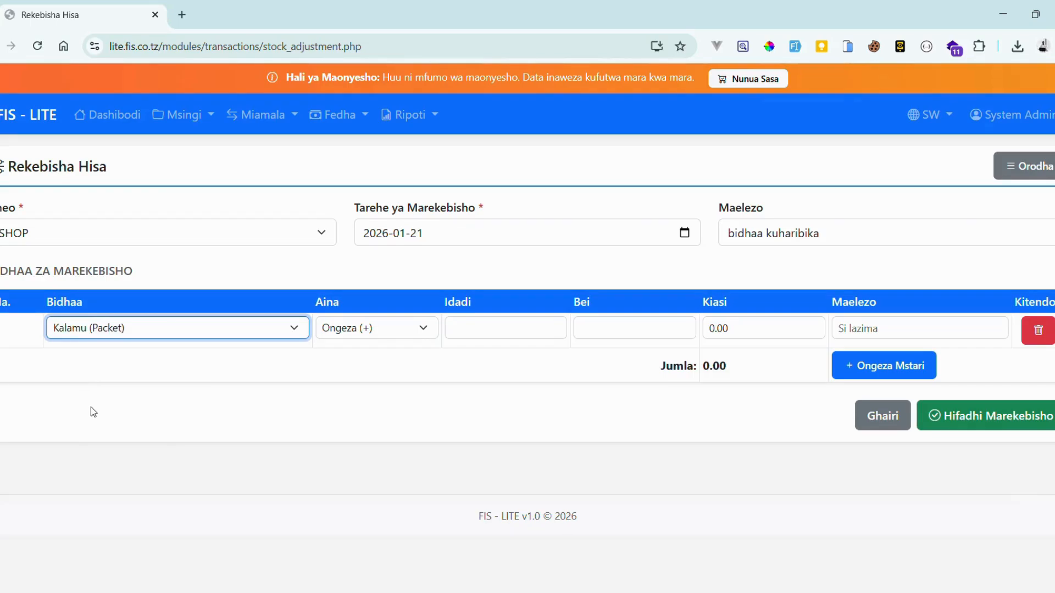
left_click(341, 329)
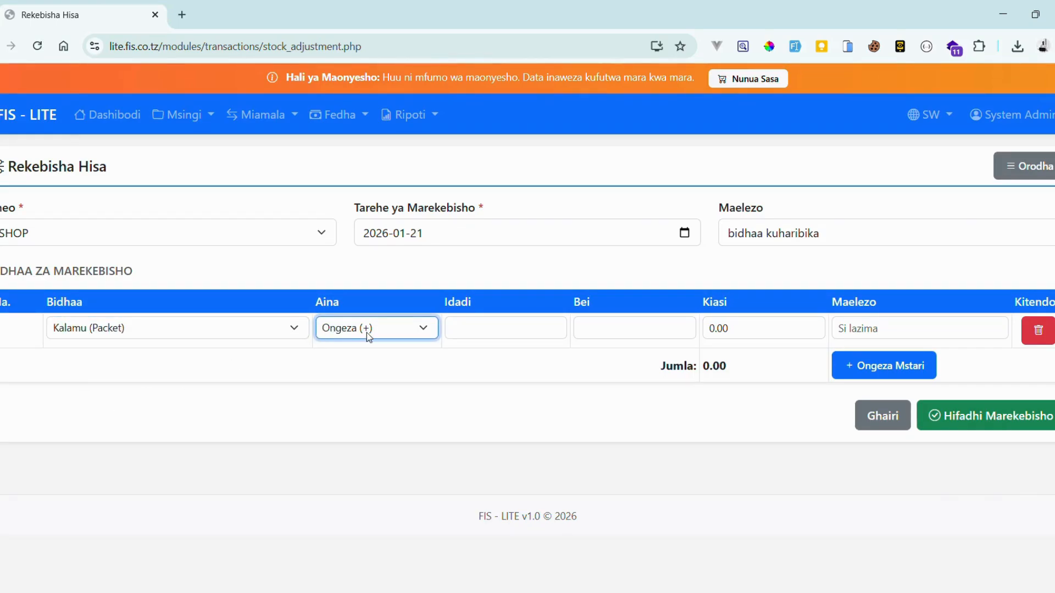
left_click(362, 369)
left_click(487, 336)
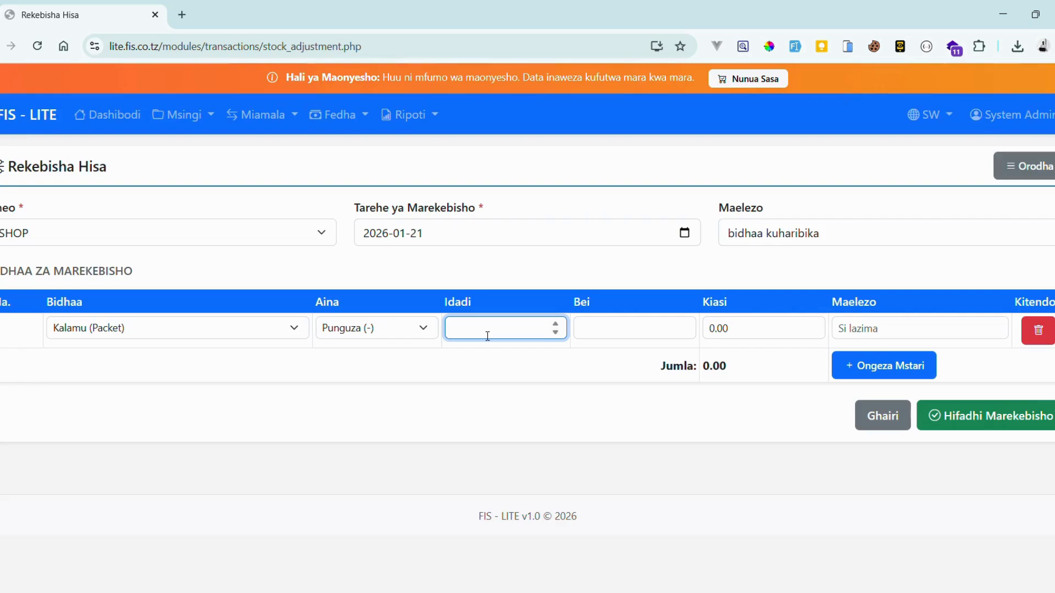
type("20")
key("ctrl+a")
type("5")
Give the Kalamu line price 5000 (amount 25,000.00) and add a second line
left_click(618, 337)
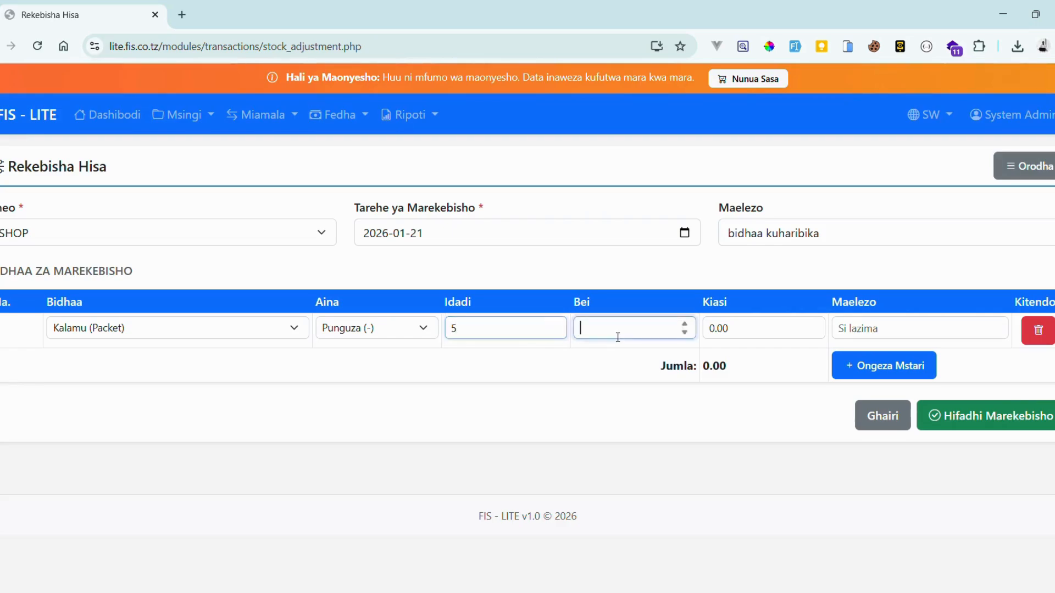
type("50000")
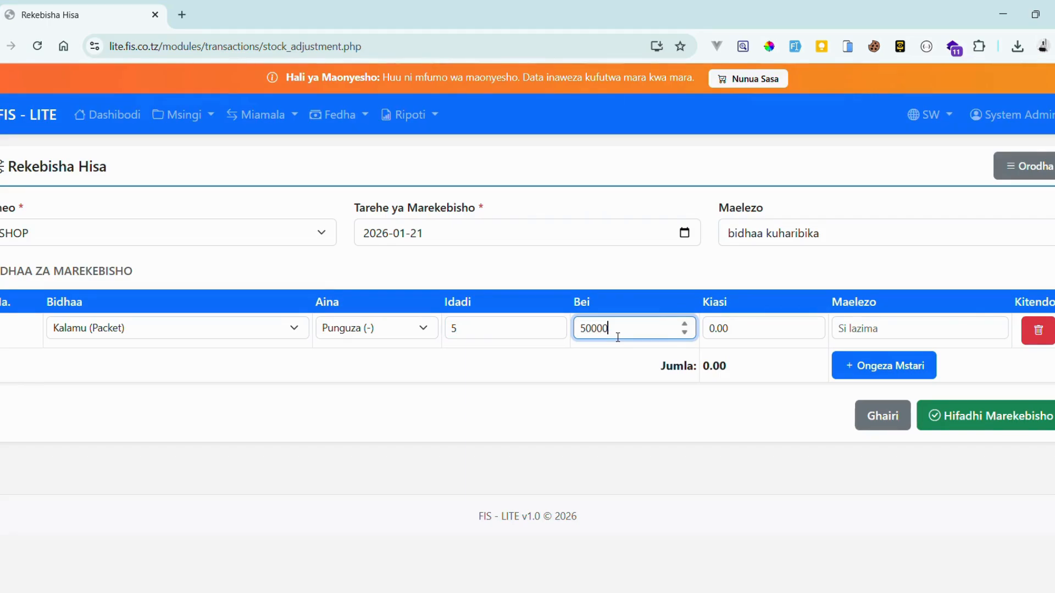
key("BackSpace")
left_click(748, 331)
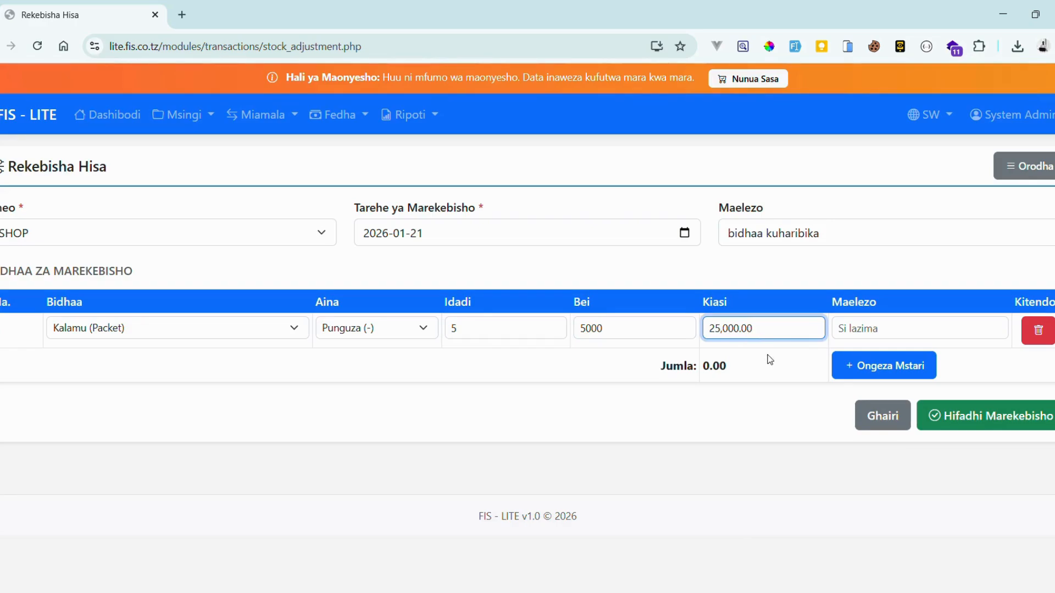
left_click(910, 335)
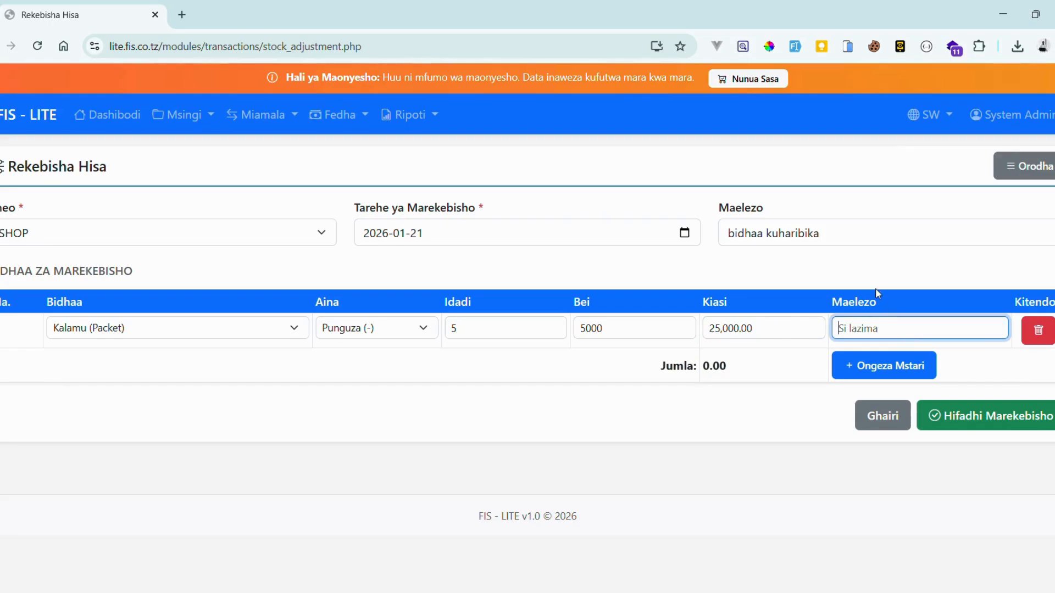
left_click(840, 240)
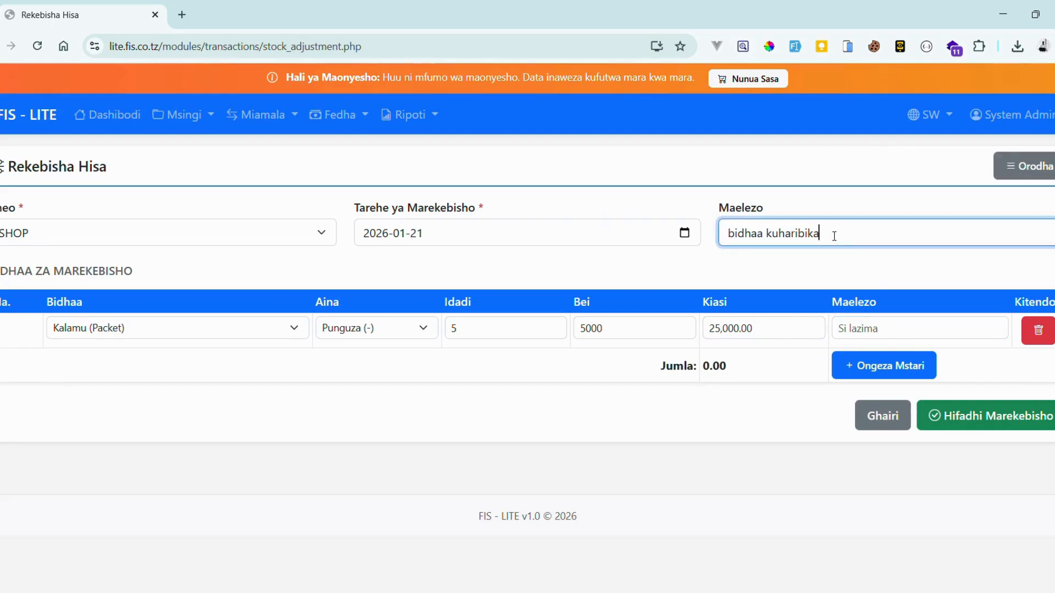
left_click(873, 330)
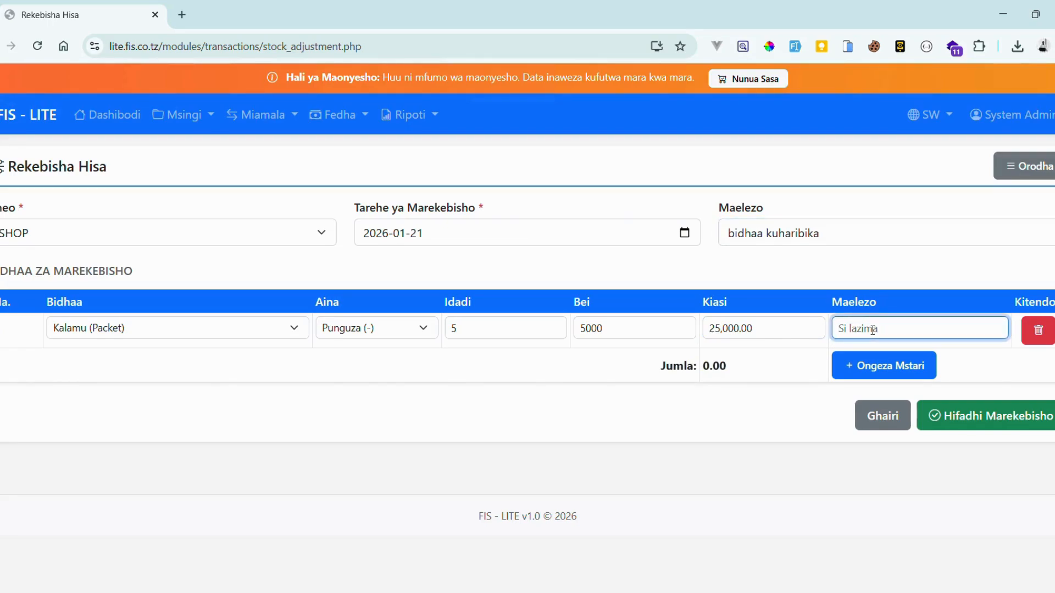
left_click(881, 368)
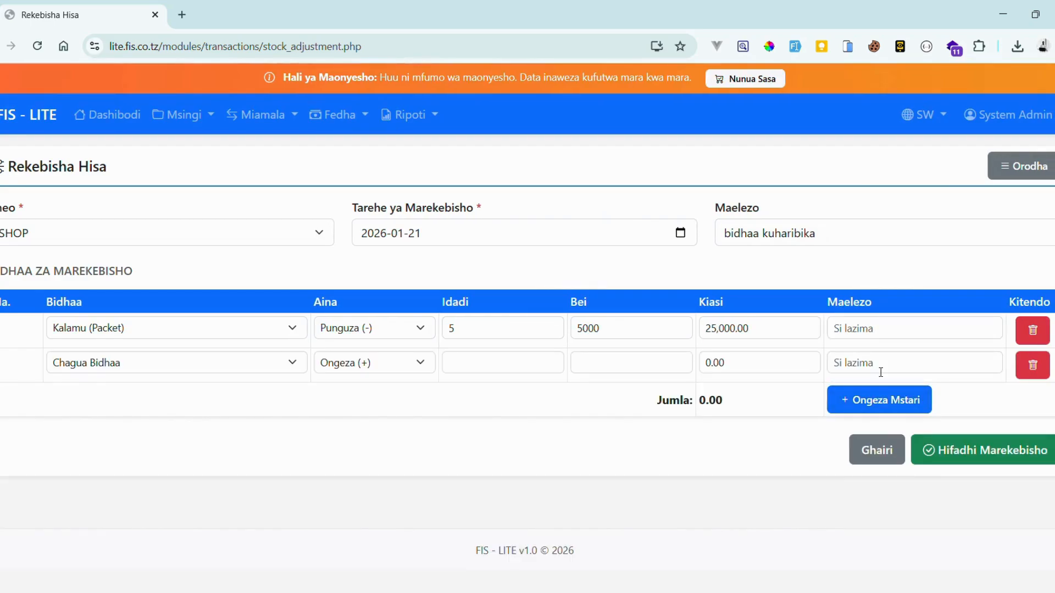
Set the second line to CAKE (CM) with quantity 2000
left_click(225, 369)
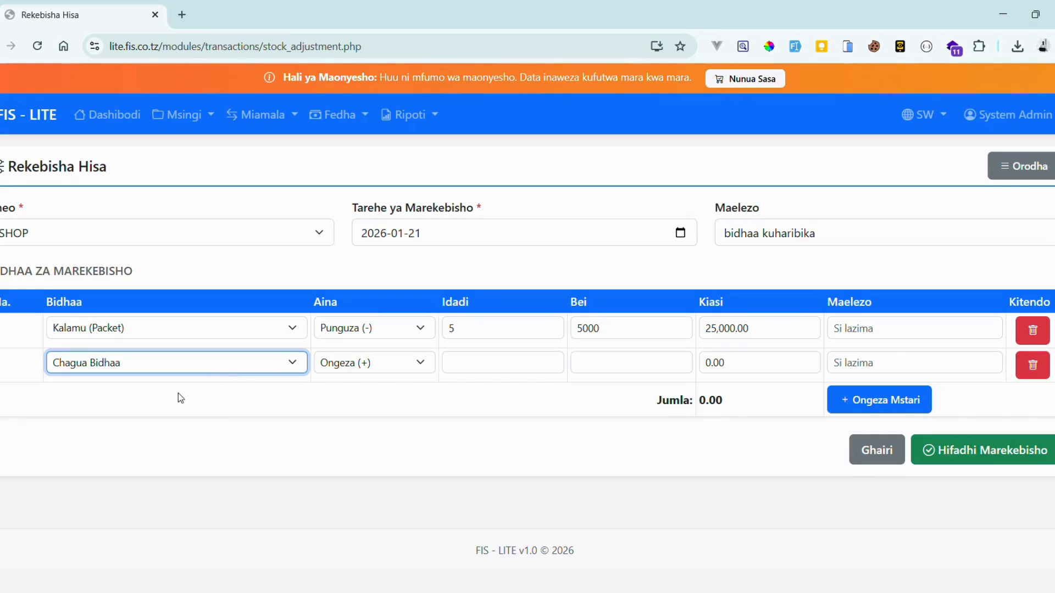
left_click(140, 418)
left_click(344, 366)
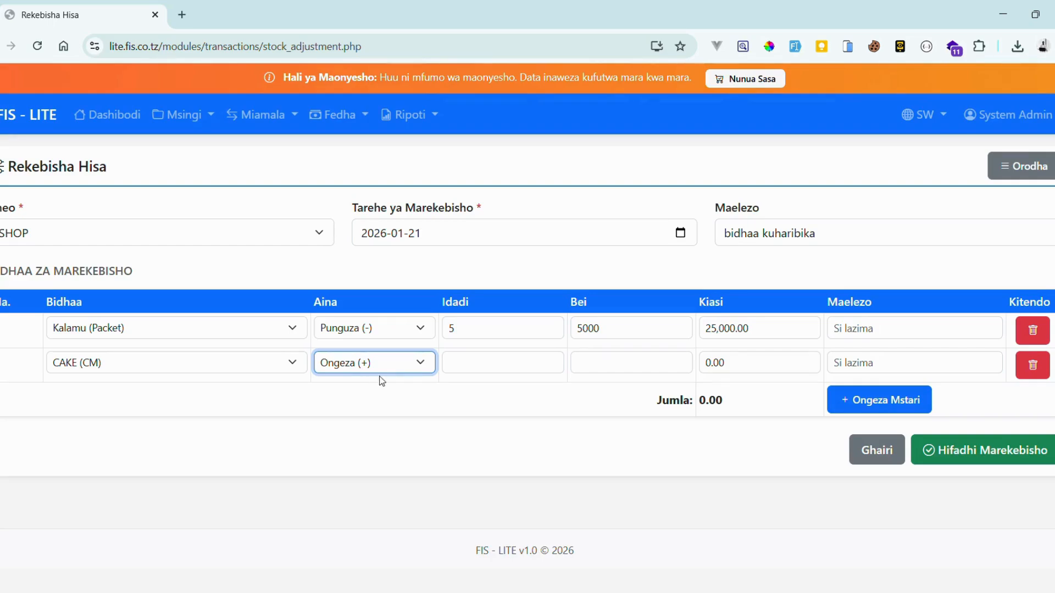
left_click(467, 373)
type("2000")
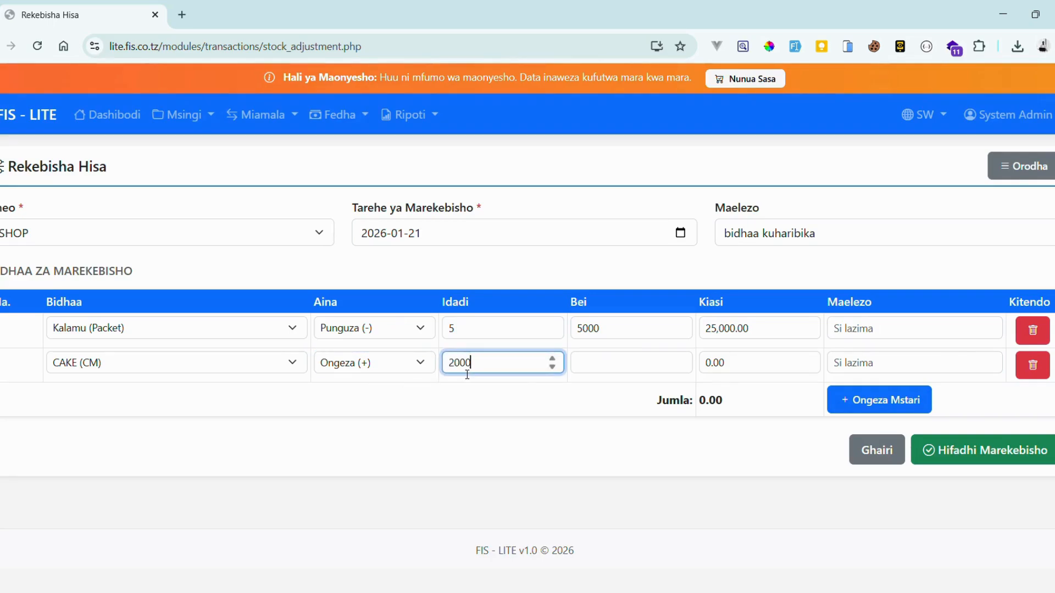
Set the CAKE line's price to 100 so its amount becomes 200,000.00
left_click(593, 373)
type("1")
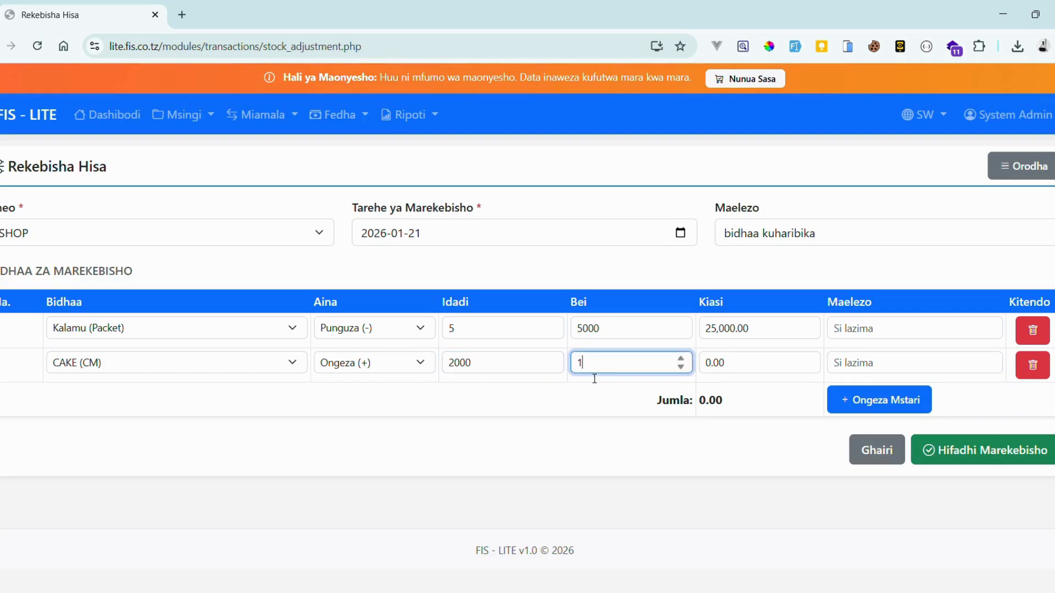
type("0000")
left_click(651, 400)
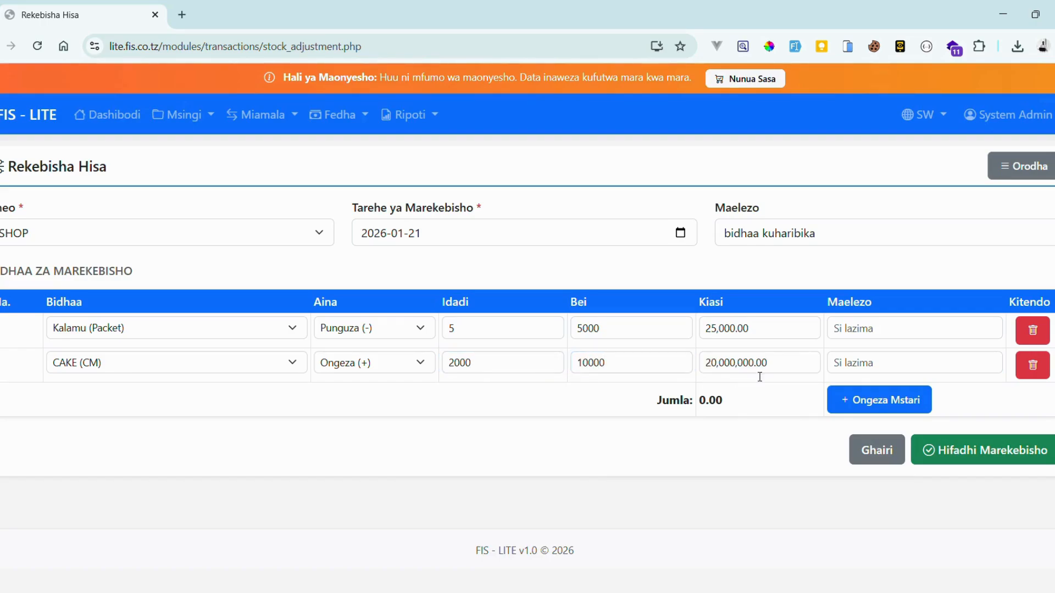
left_click(635, 365)
key("BackSpace")
key("BackSpace")
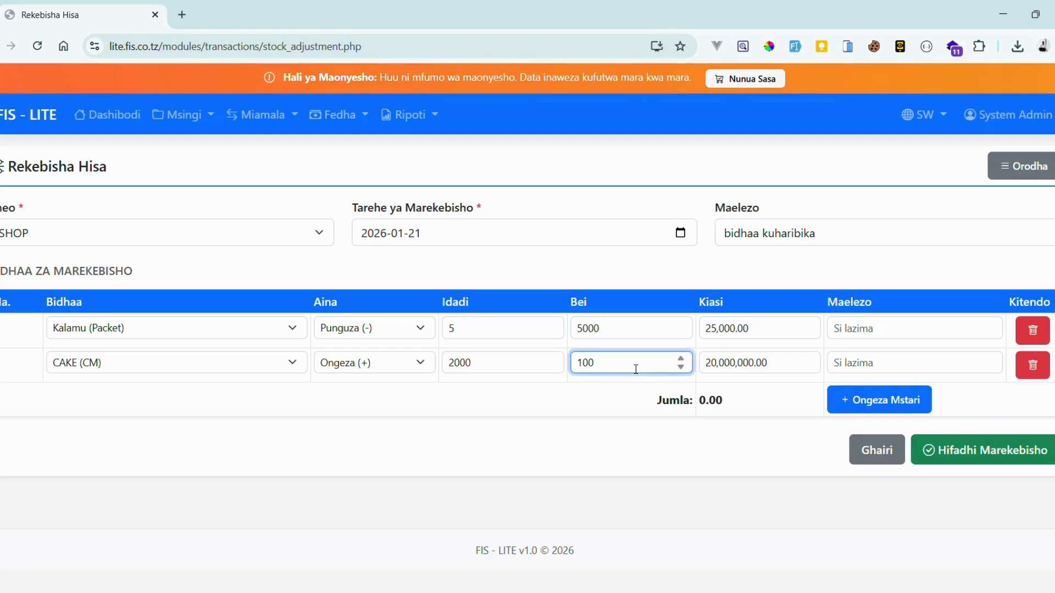
left_click_drag(615, 391, 694, 376)
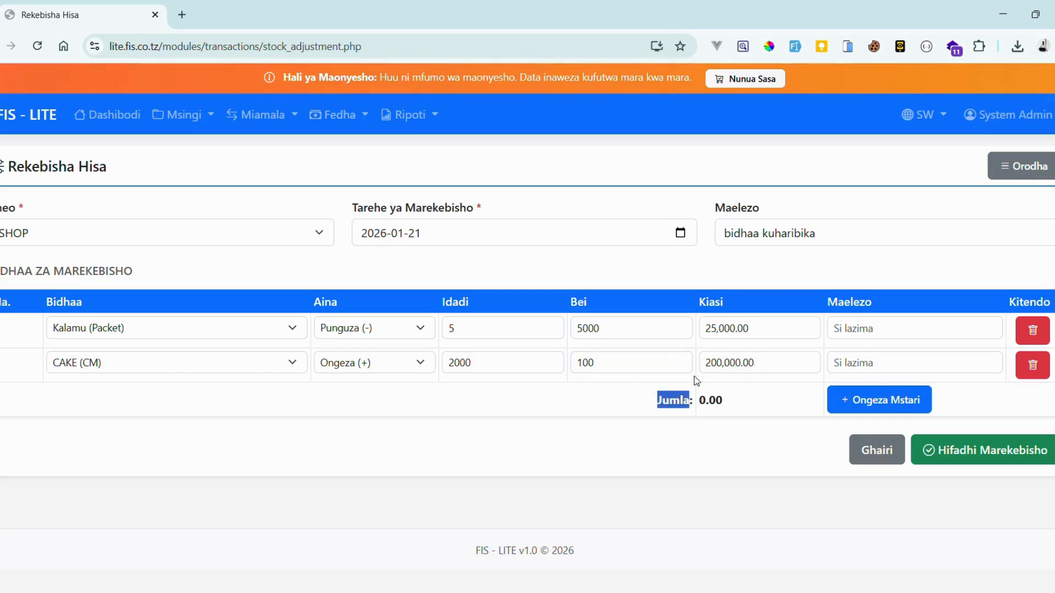
left_click(777, 370)
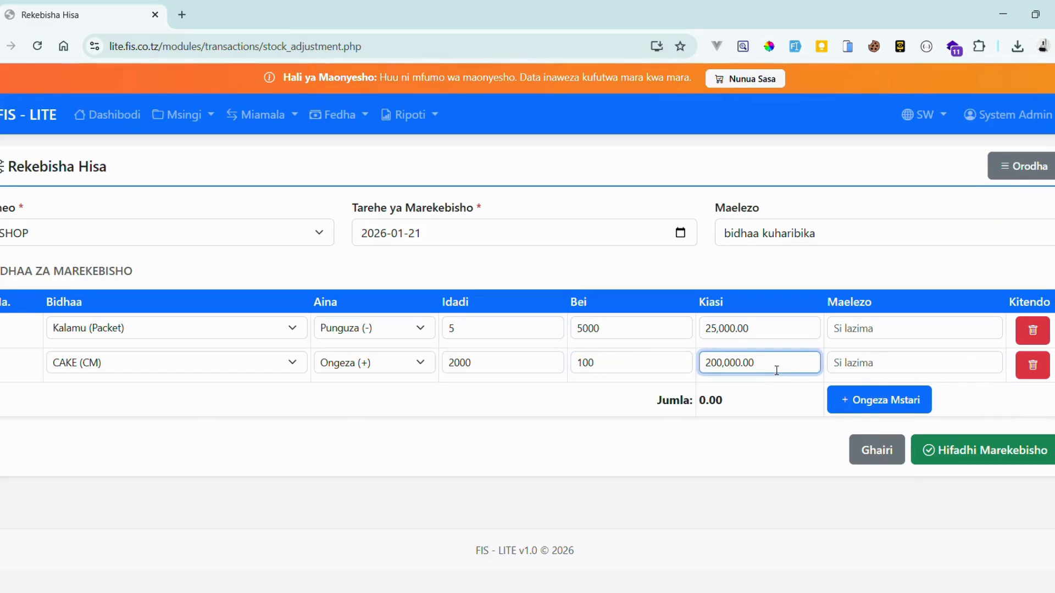
Type a note on the CAKE line, then delete it to leave it empty
left_click(863, 367)
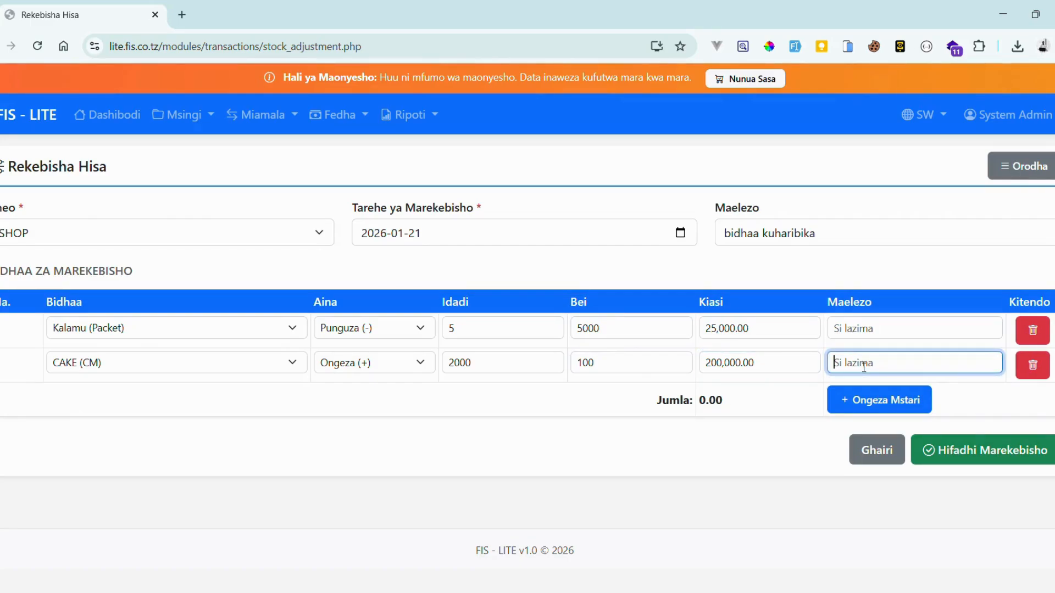
type("new a")
key("ctrl+a")
key("BackSpace")
left_click(956, 388)
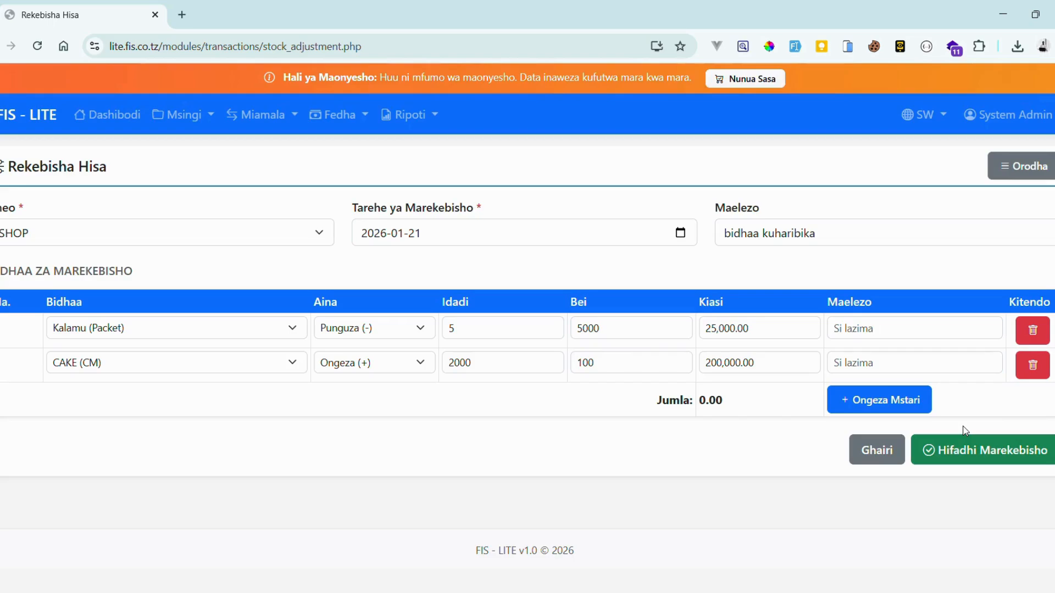
Save the adjustment as ADJ000002 and review its details page
left_click(1021, 453)
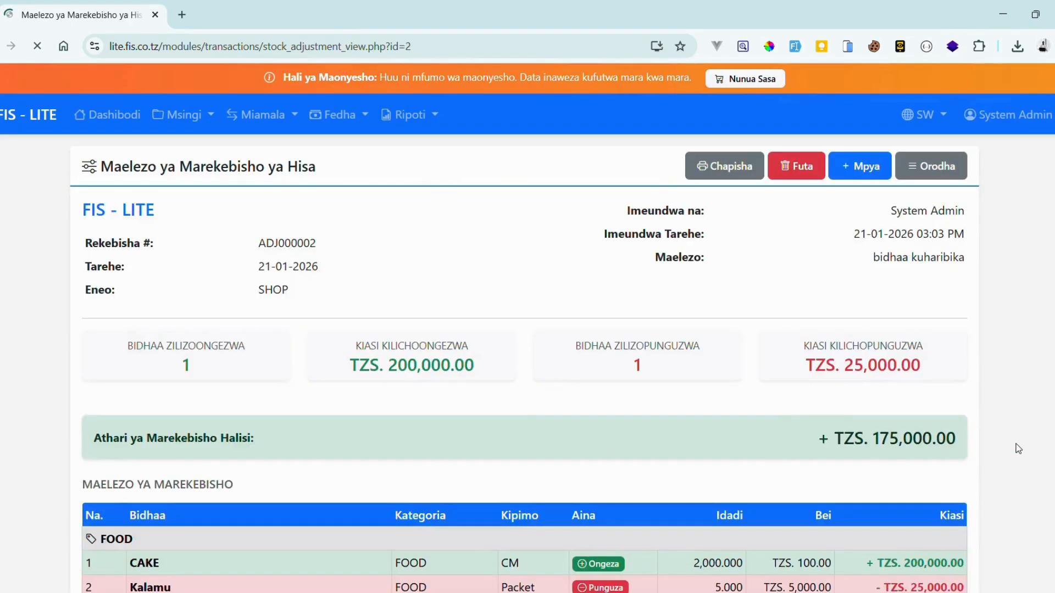
scroll(799, 329, "down", 5)
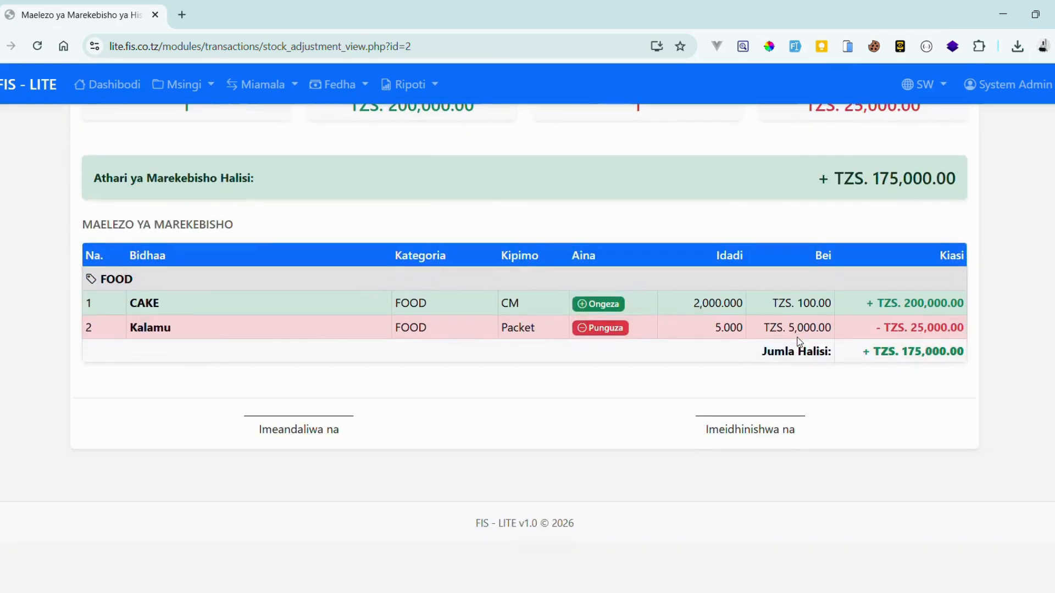
scroll(799, 341, "up", 3)
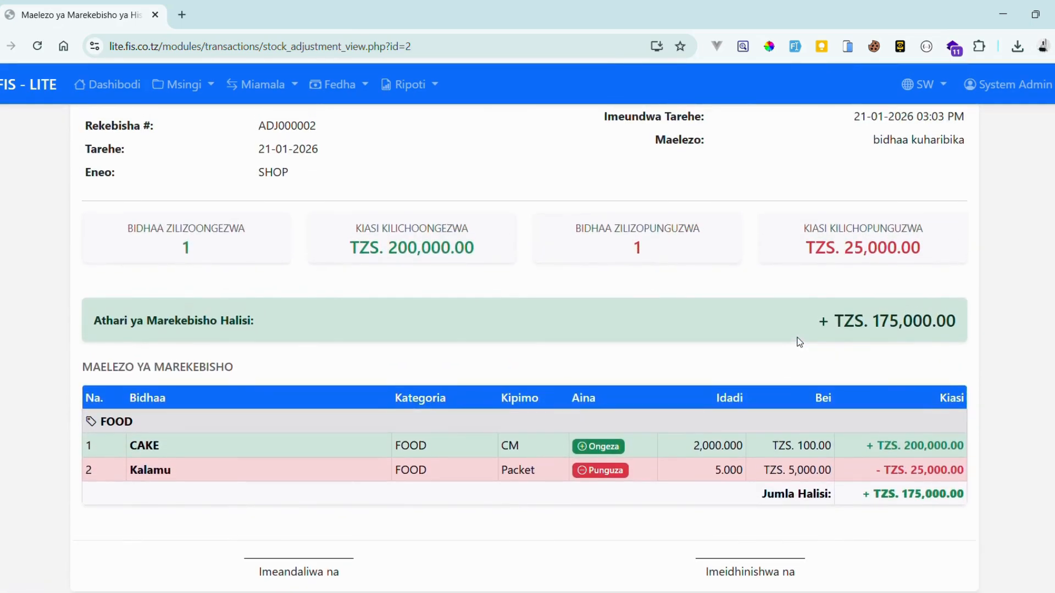
scroll(800, 342, "up", 2)
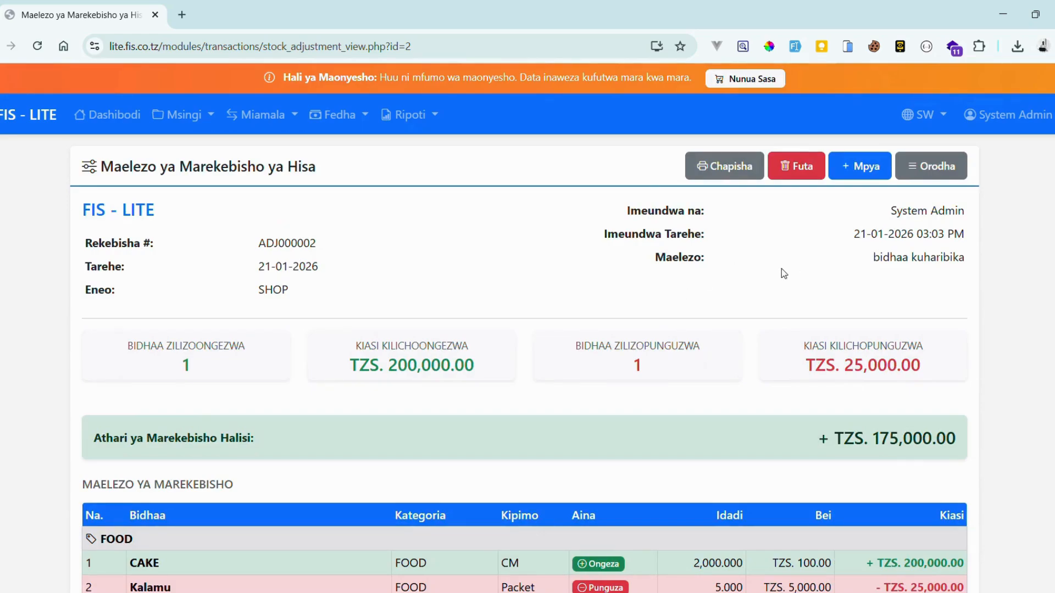
scroll(736, 267, "down", 2)
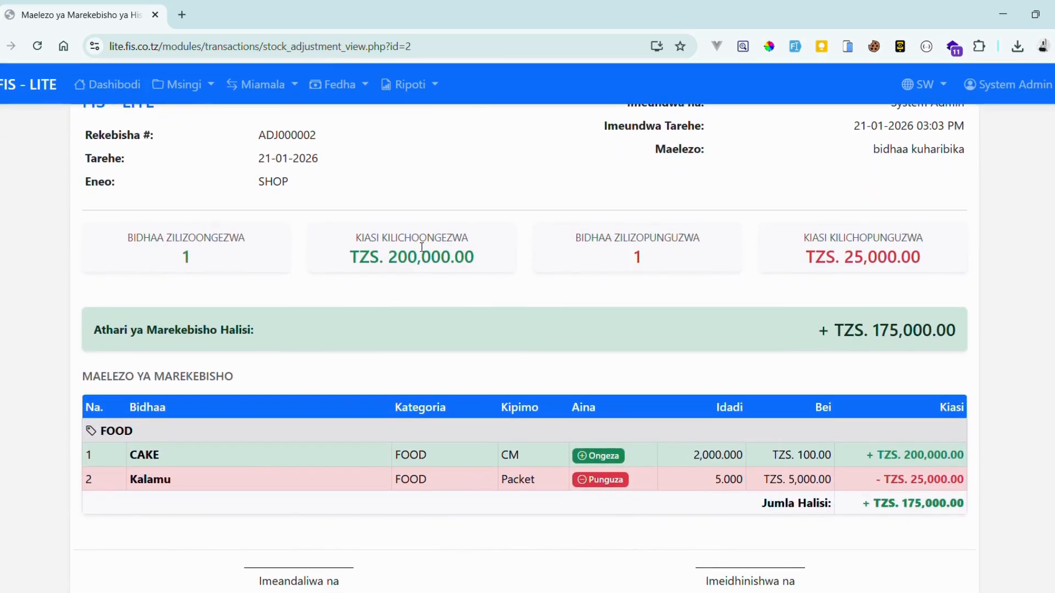
Highlight the added 200,000.00 and reduced 25,000.00 amounts, then open the print preview
left_click_drag(387, 258, 511, 264)
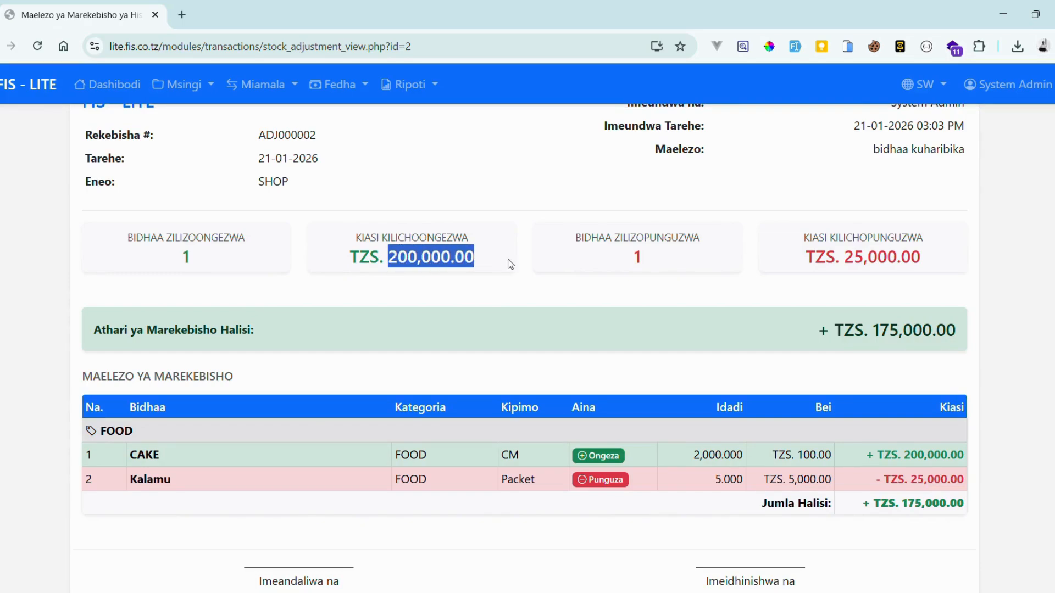
left_click(857, 262)
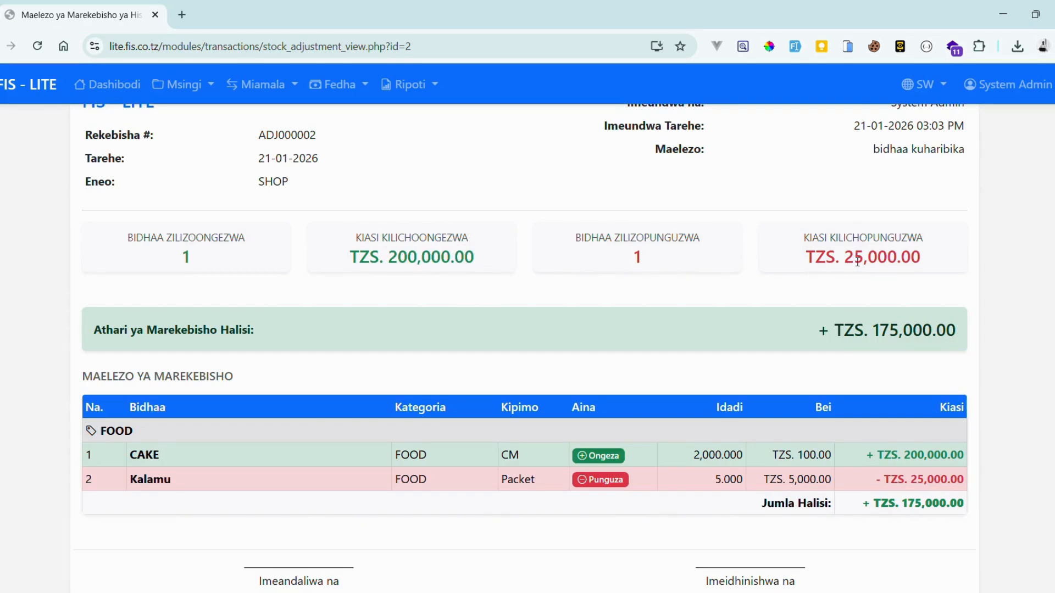
left_click_drag(858, 262, 921, 261)
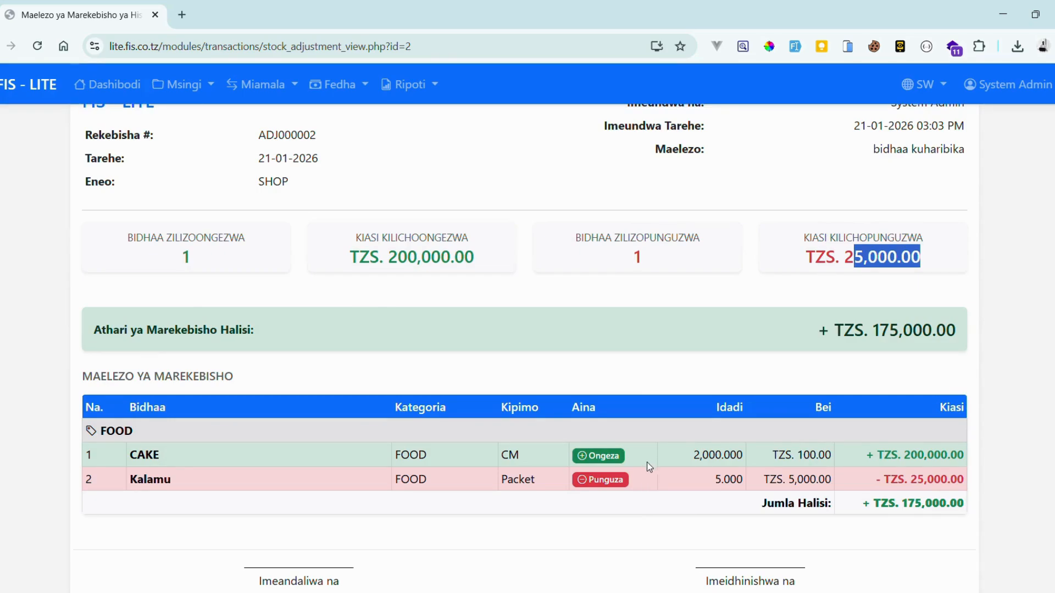
scroll(636, 489, "down", 3)
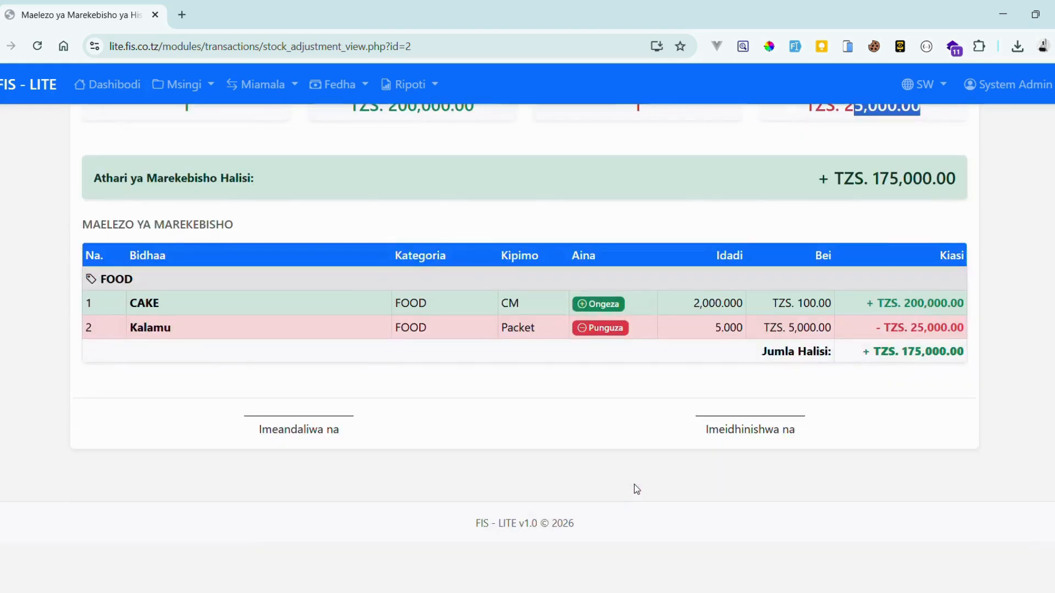
scroll(636, 489, "up", 5)
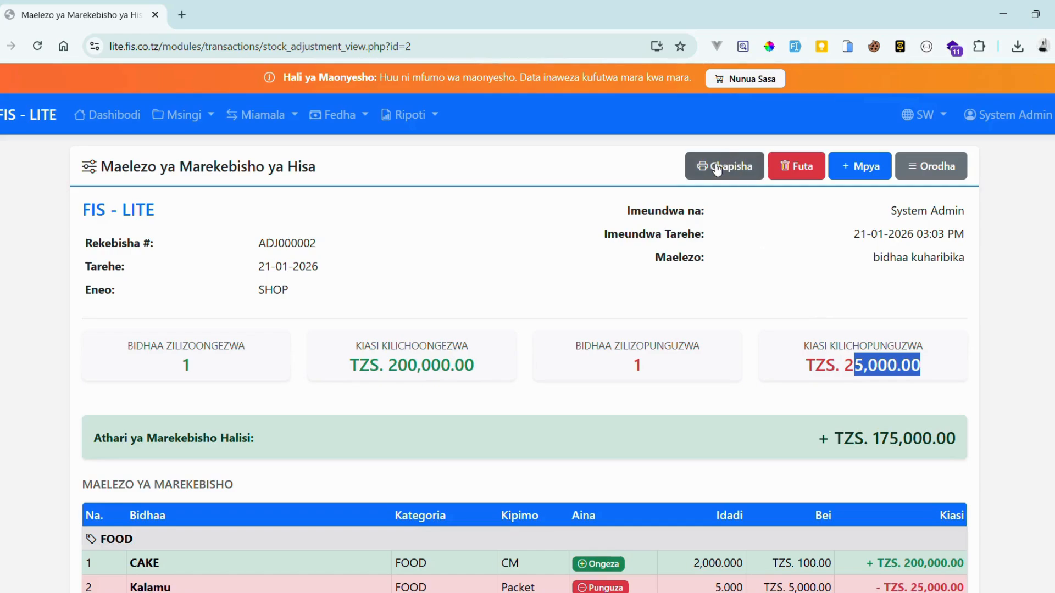
scroll(703, 231, "down", 5)
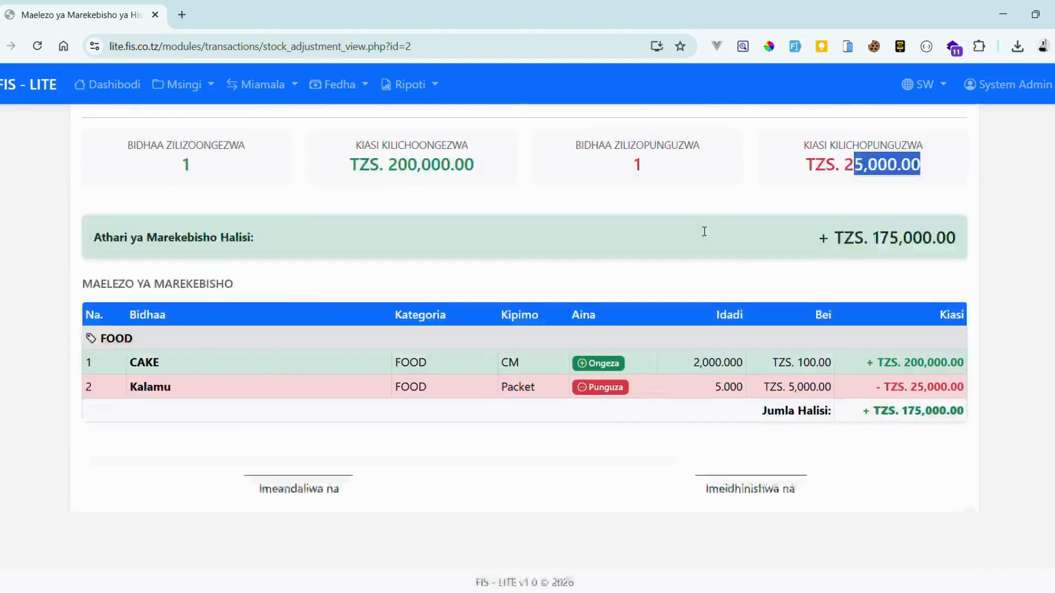
scroll(704, 231, "up", 5)
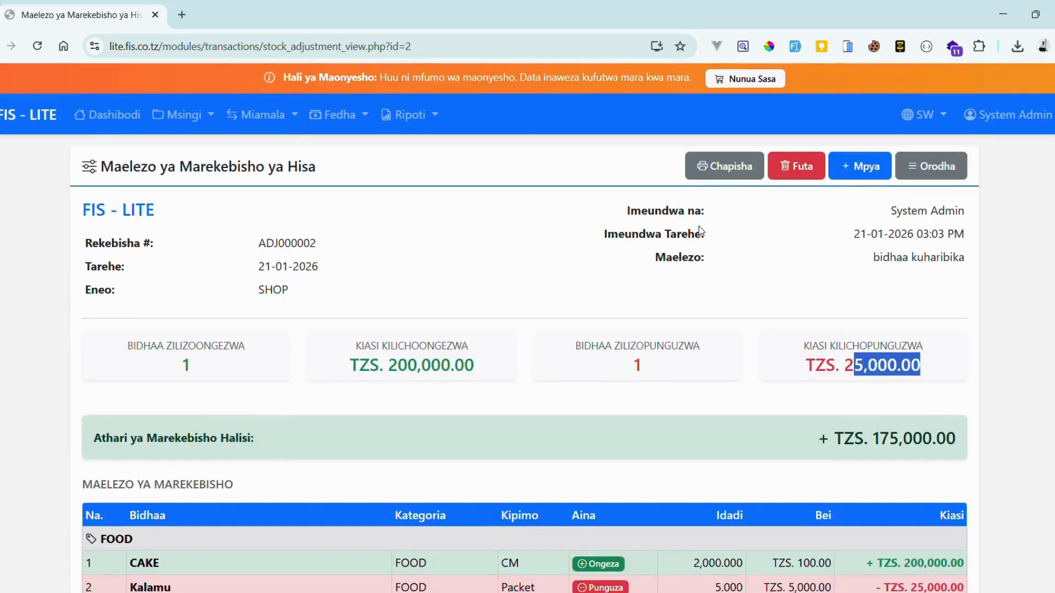
left_click(718, 173)
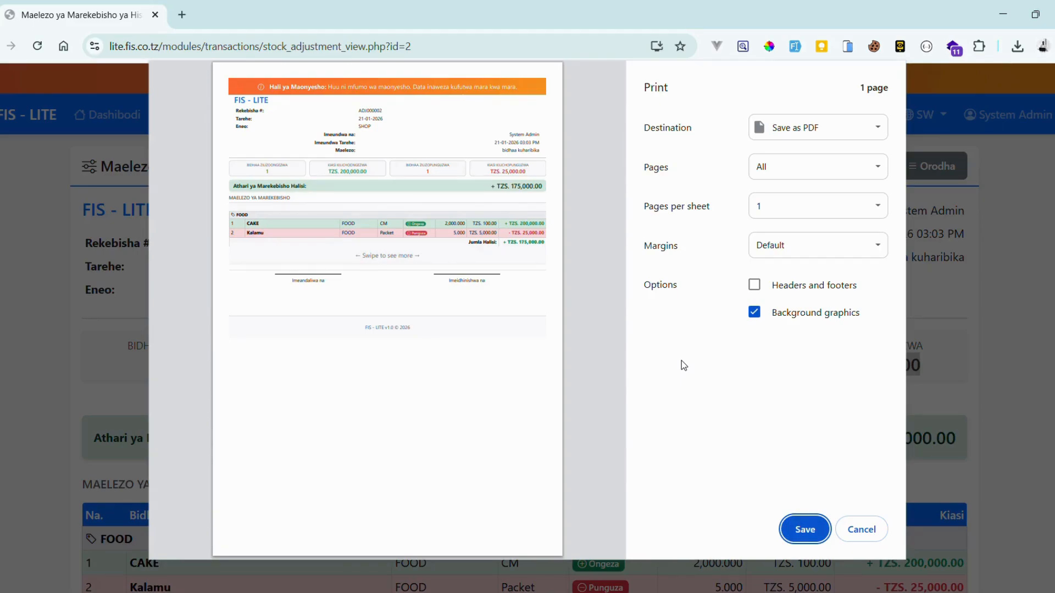
left_click(851, 530)
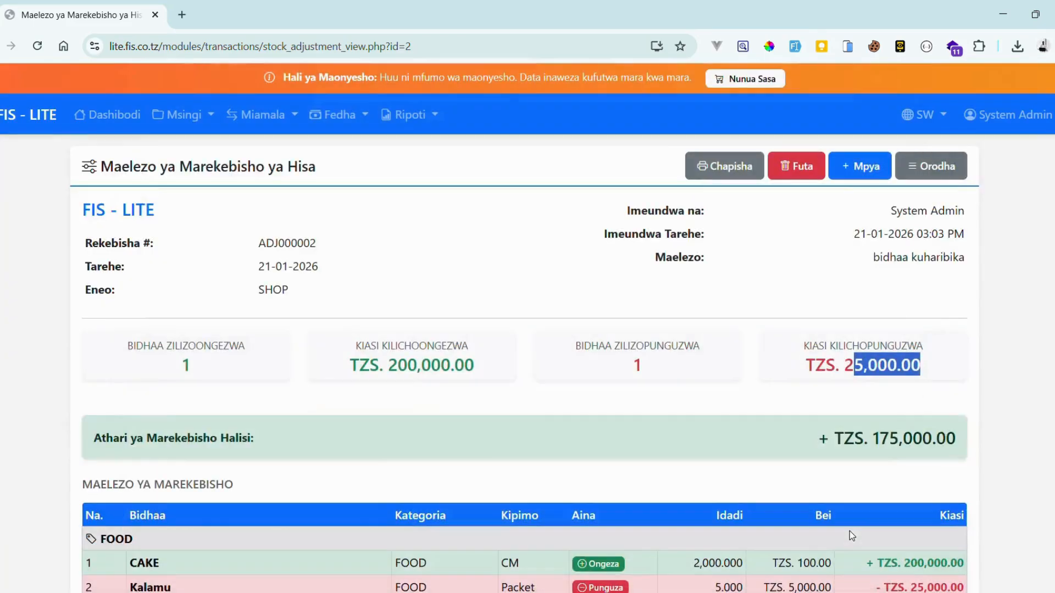
left_click(863, 172)
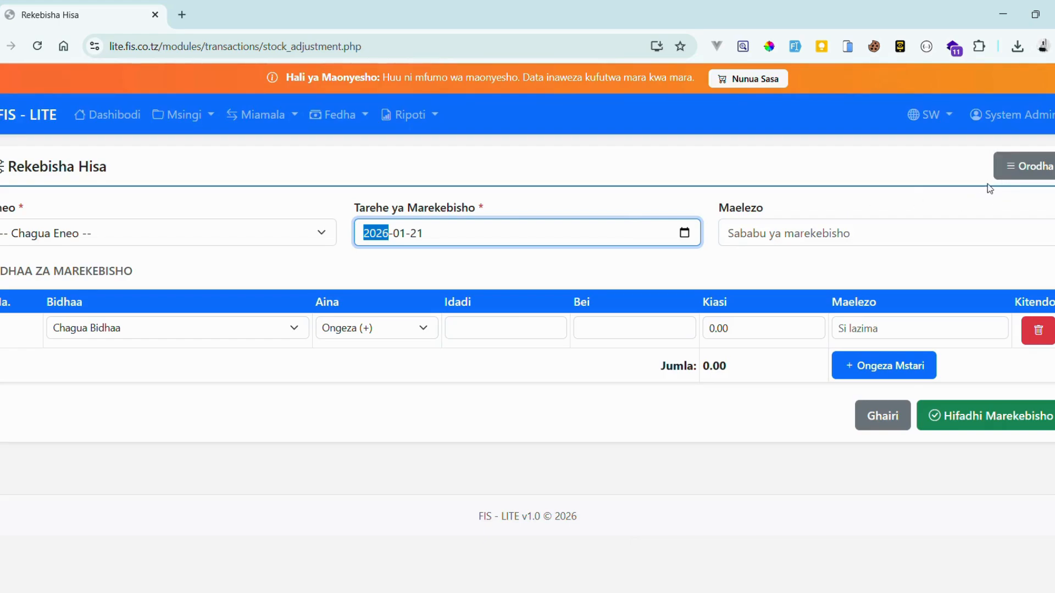
Open the adjustments list, view ADJ000001's details and return to the list
left_click(1020, 165)
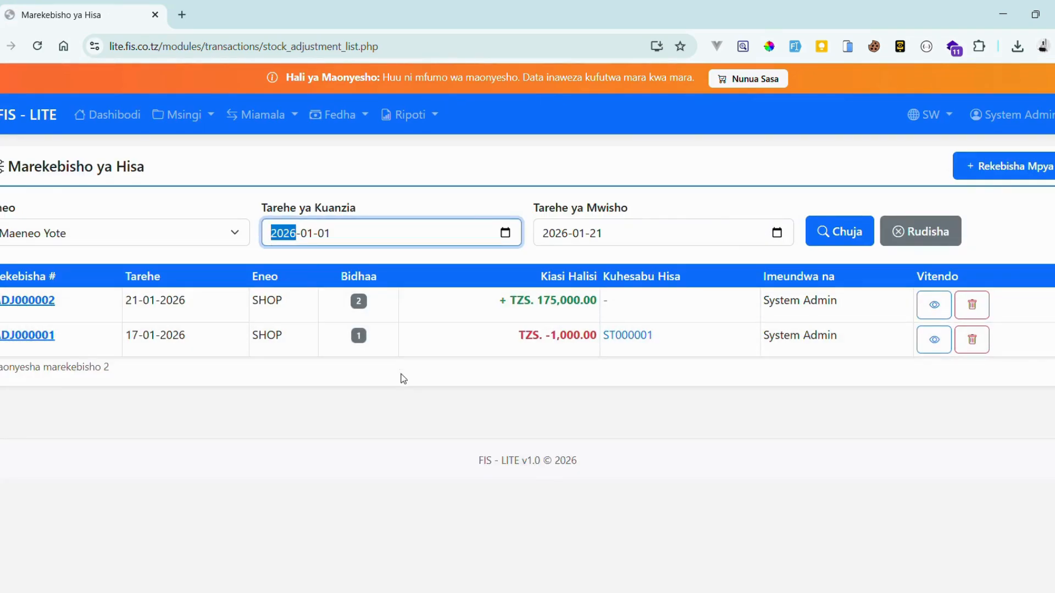
left_click(932, 340)
scroll(727, 367, "down", 5)
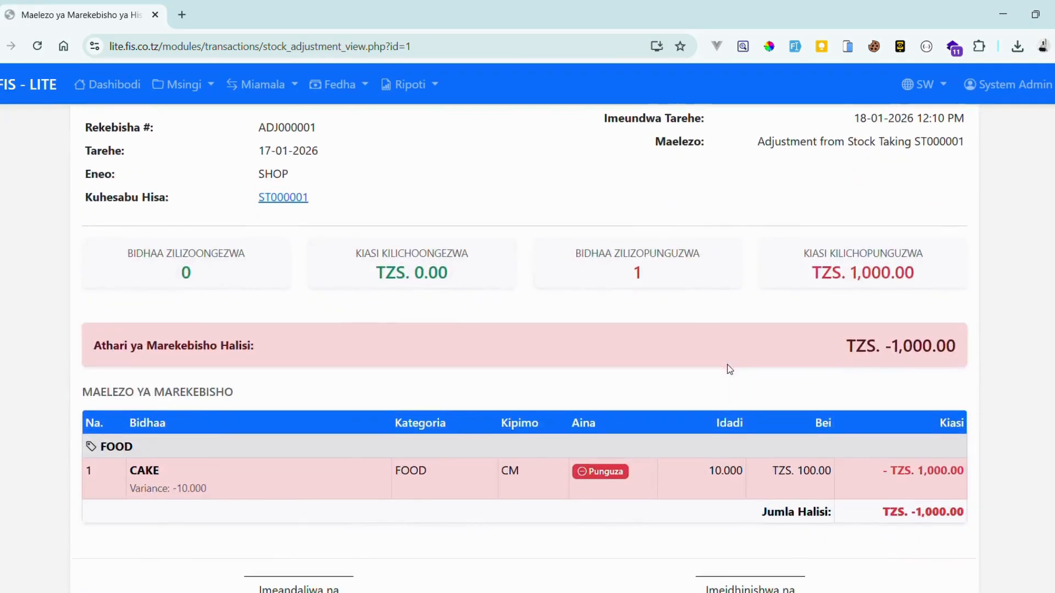
scroll(727, 368, "up", 5)
scroll(730, 369, "down", 3)
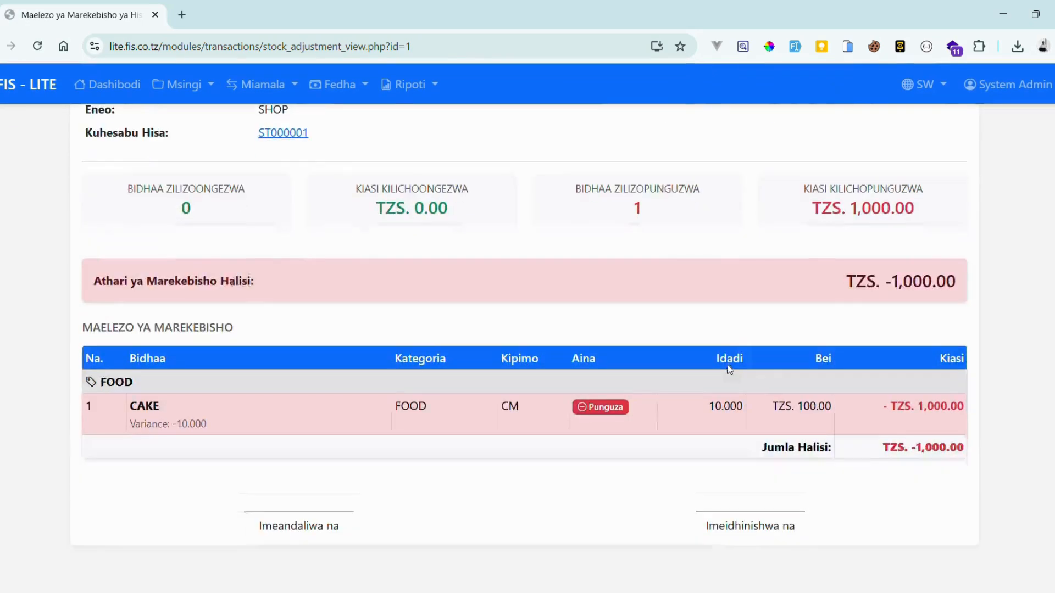
scroll(729, 370, "up", 3)
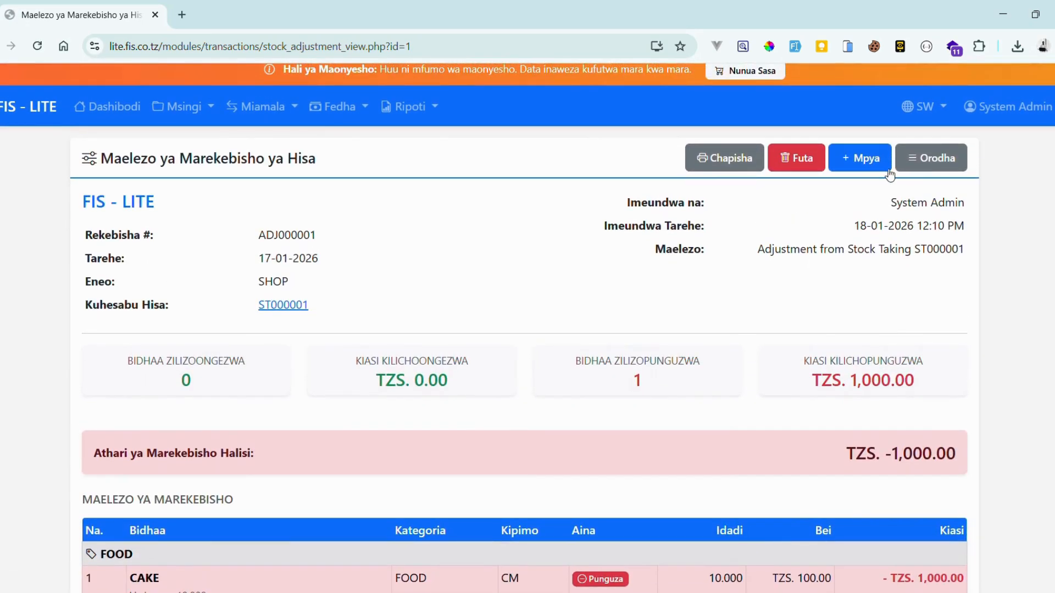
left_click(931, 157)
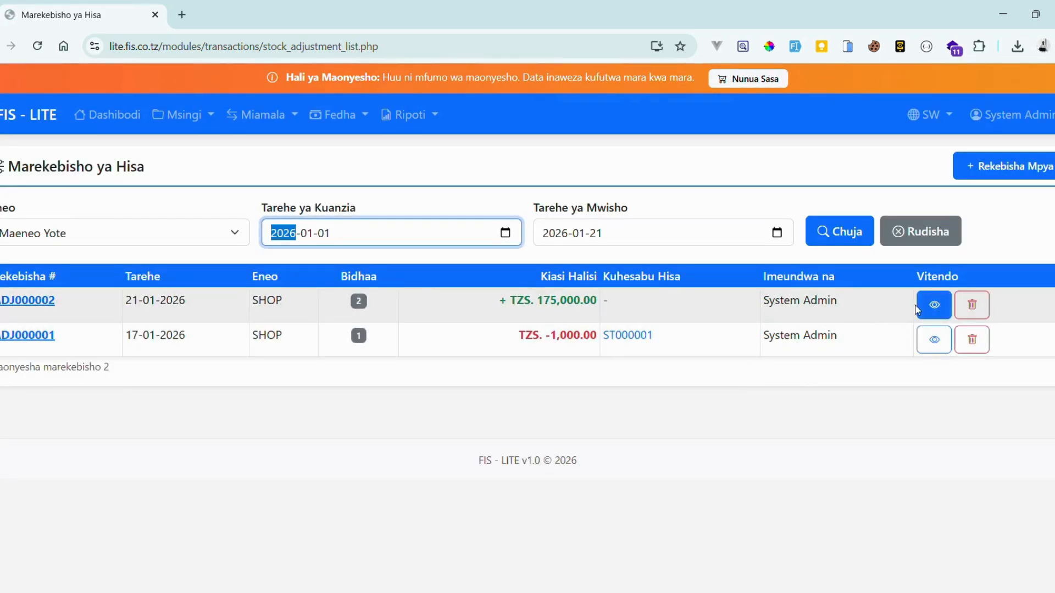
View ADJ000002's details and return to the Orodha list
left_click(934, 316)
scroll(687, 338, "down", 3)
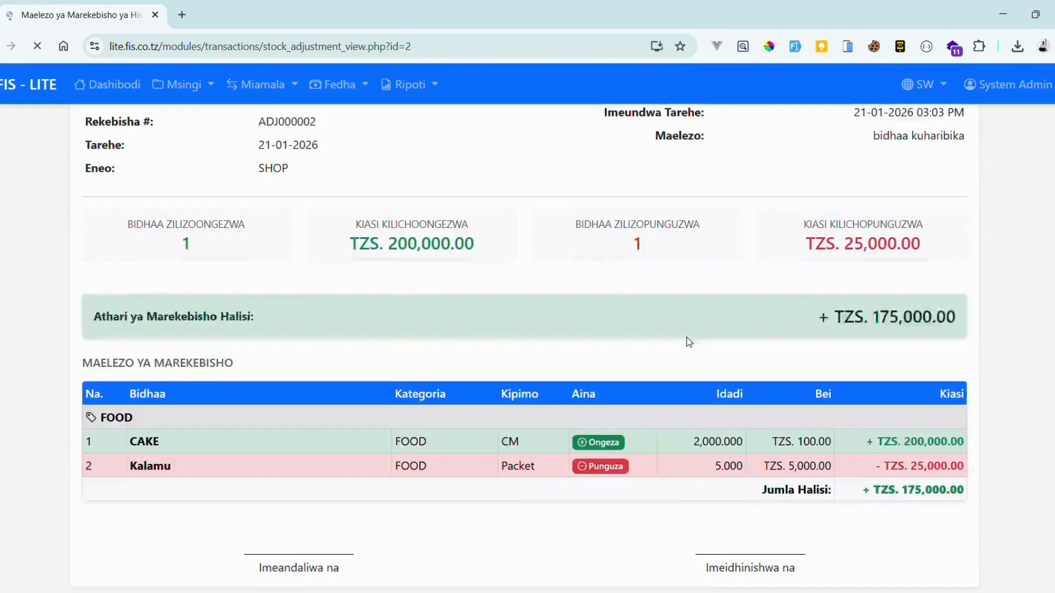
scroll(686, 338, "up", 3)
left_click(912, 174)
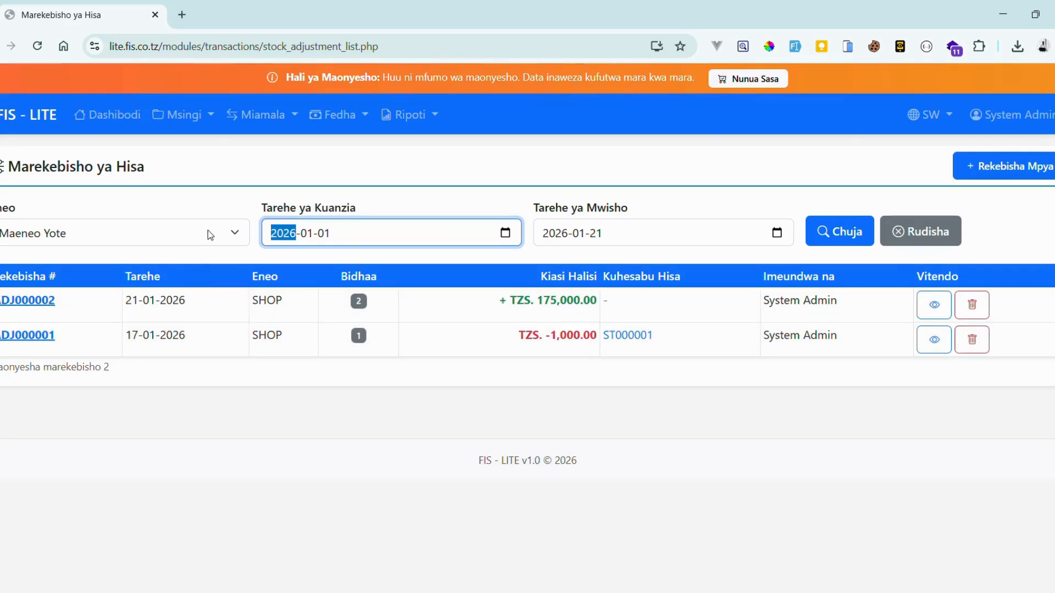
Filter the list to Maeneo Yote for 2026-01-01 to 2026-01-21 with Chuja
left_click(208, 231)
key("Down")
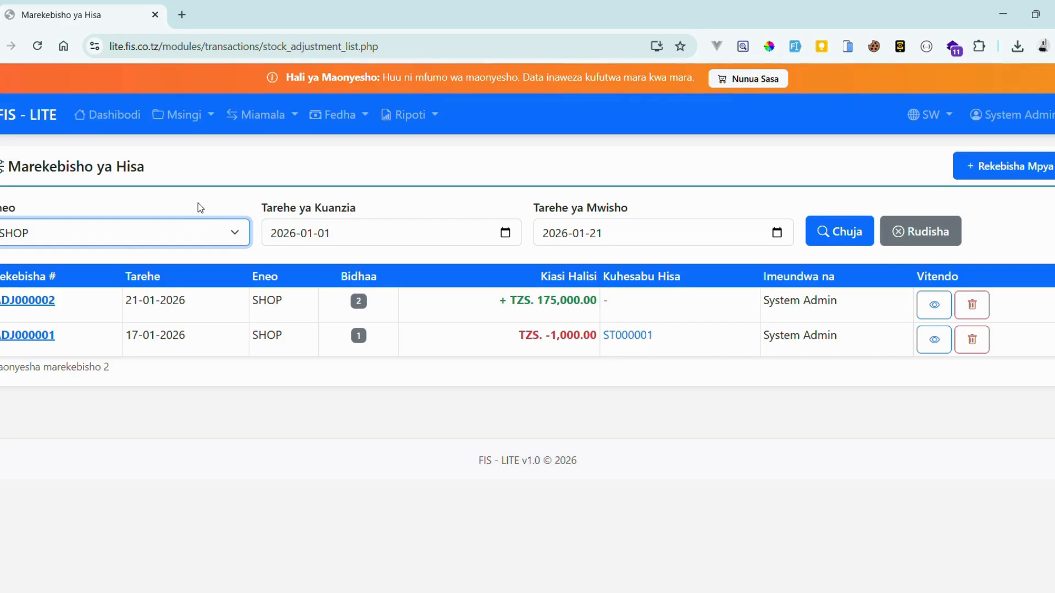
left_click(148, 257)
left_click(836, 233)
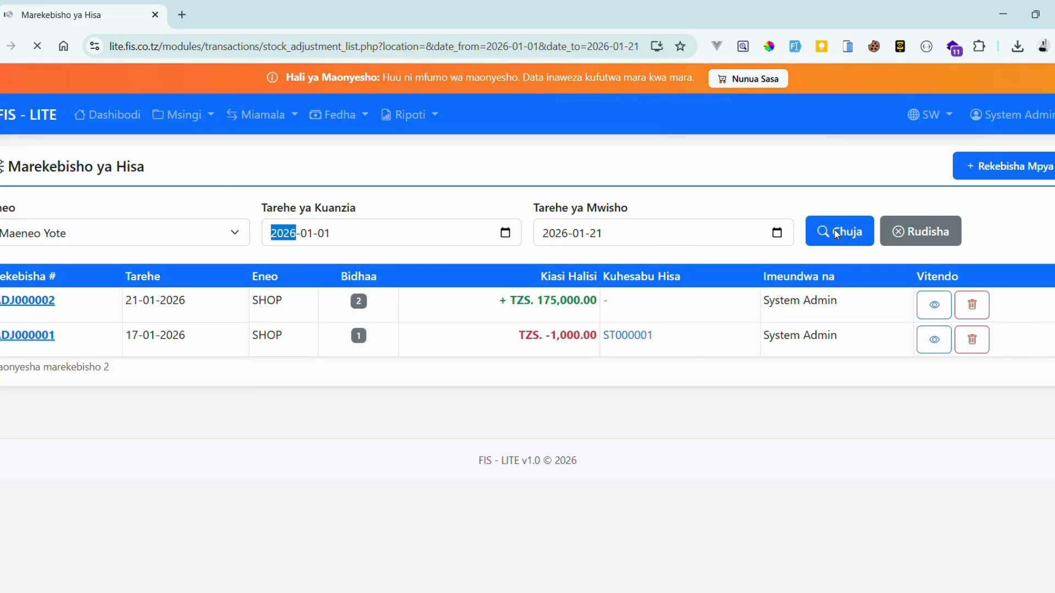